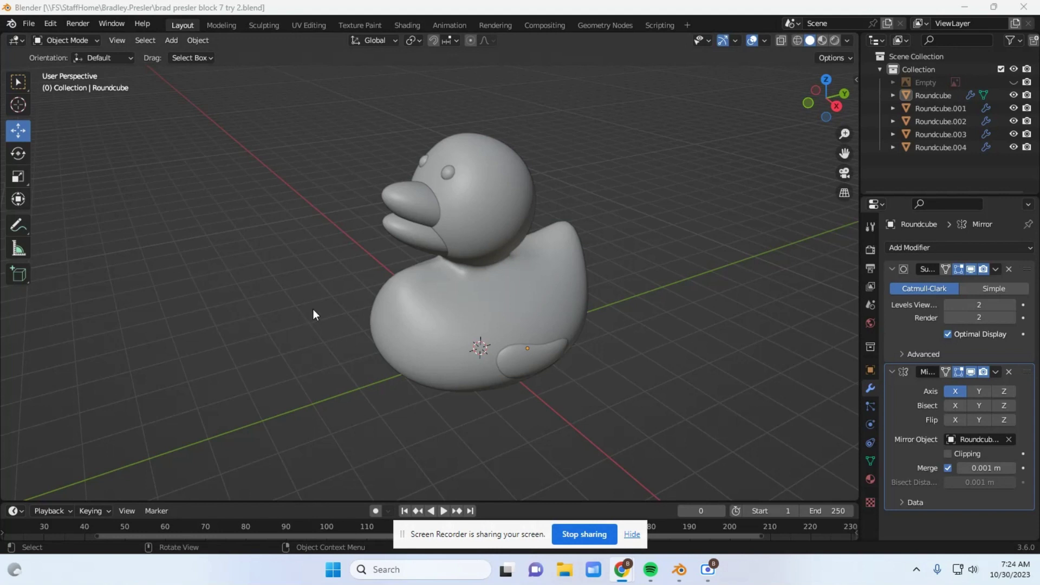
Export the duck model as an STL, changing the part of the file name after the person's name to "rubber ducky for painting"
left_click(32, 22)
mouse_move(58, 211)
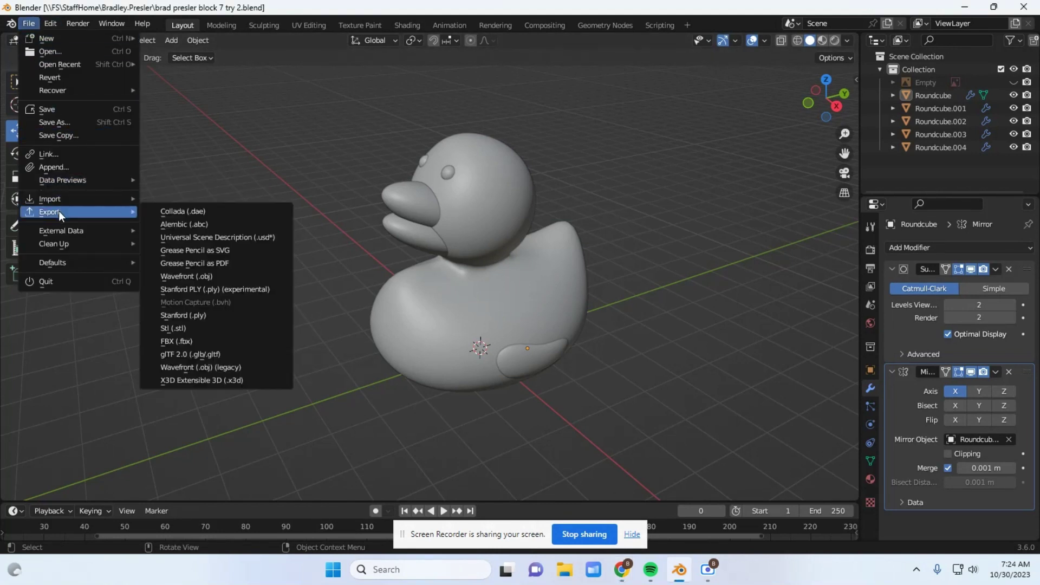
left_click(191, 330)
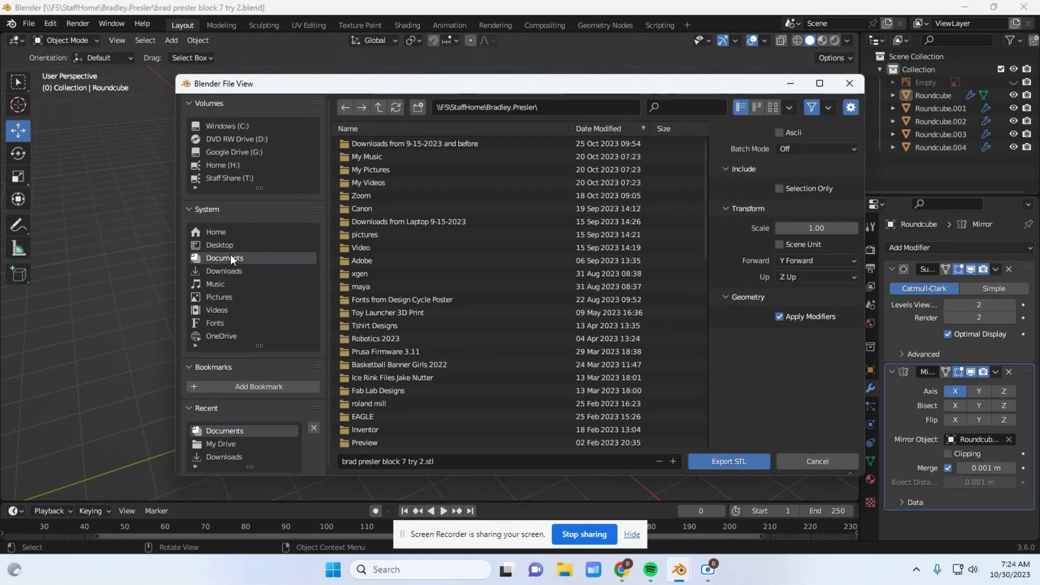
left_click(423, 461)
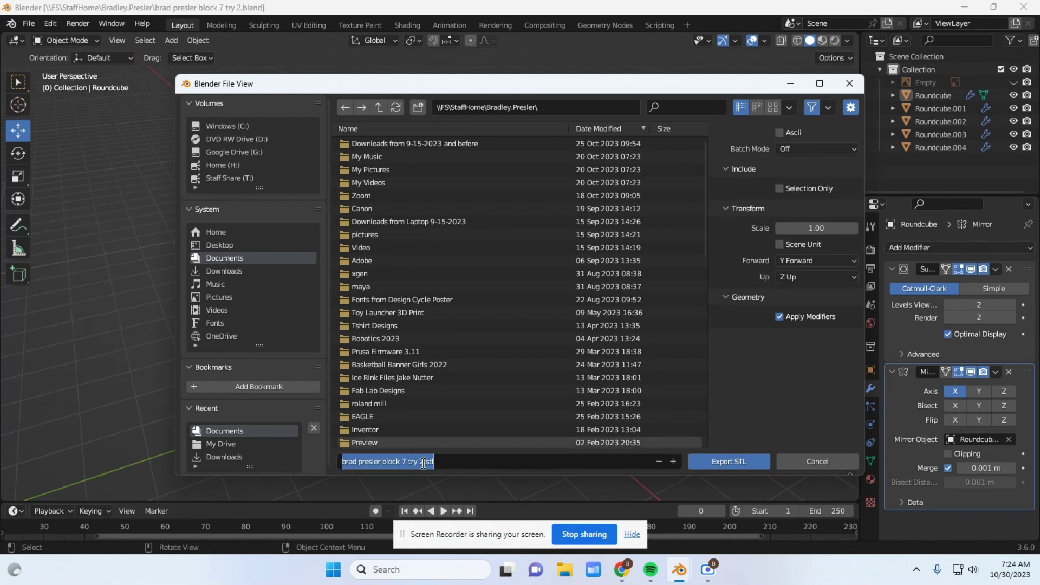
left_click(423, 462)
left_click_drag(424, 462, 384, 462)
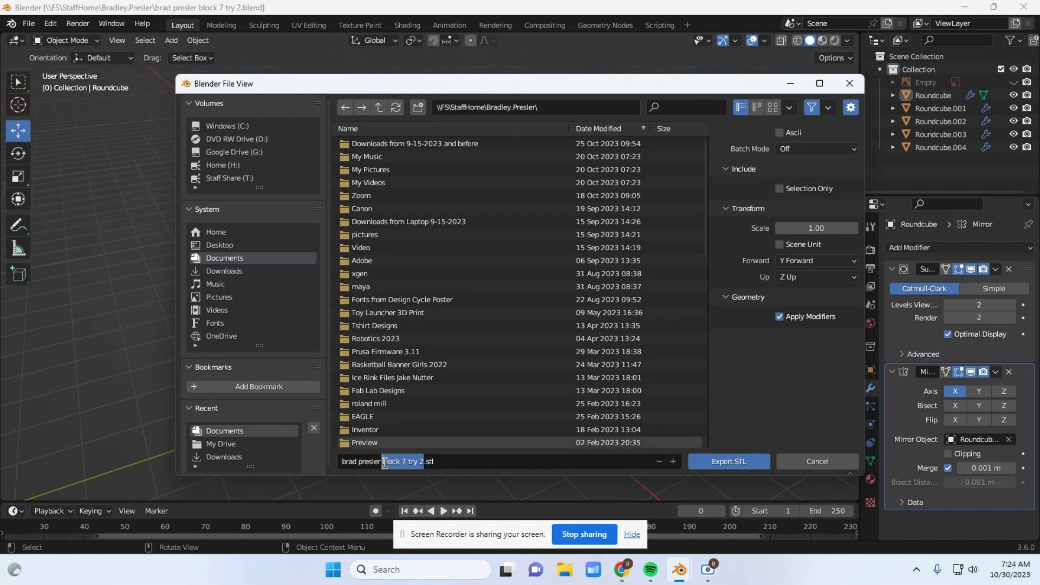
type("rubb")
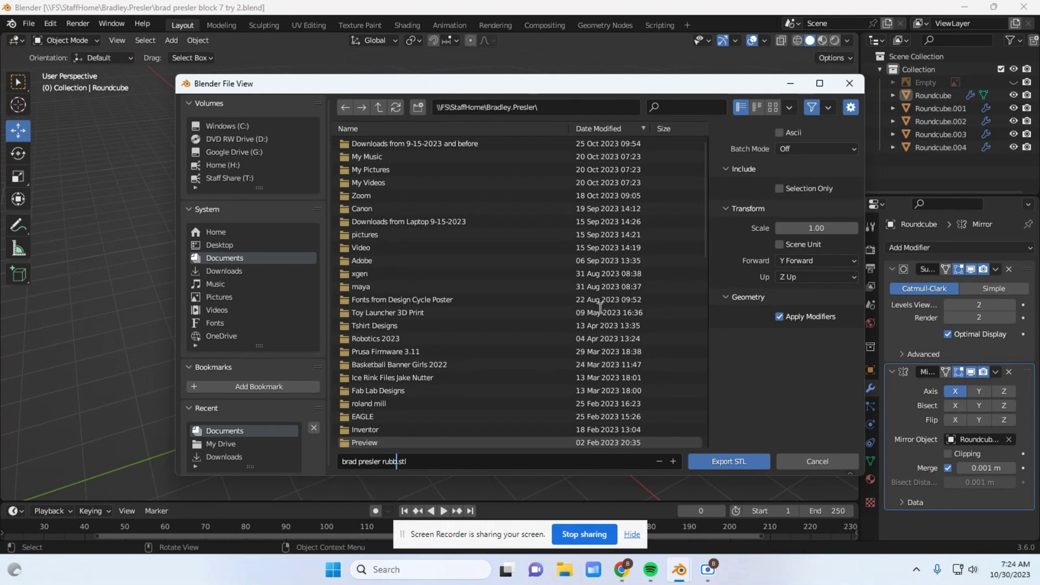
type("er duck")
type("y for p")
type("aint")
key("BackSpace")
key("BackSpace")
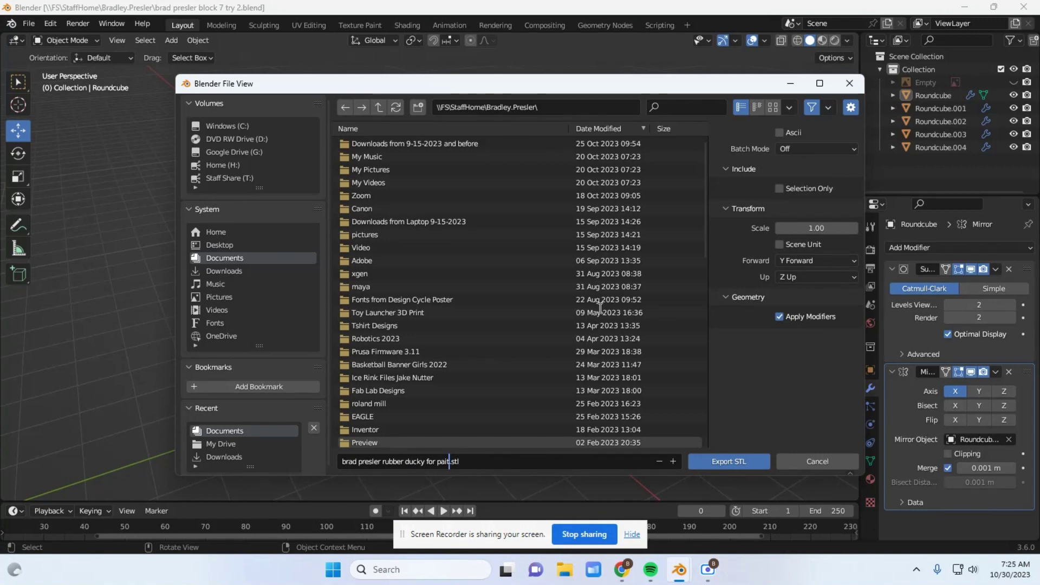
type("nting")
left_click(711, 463)
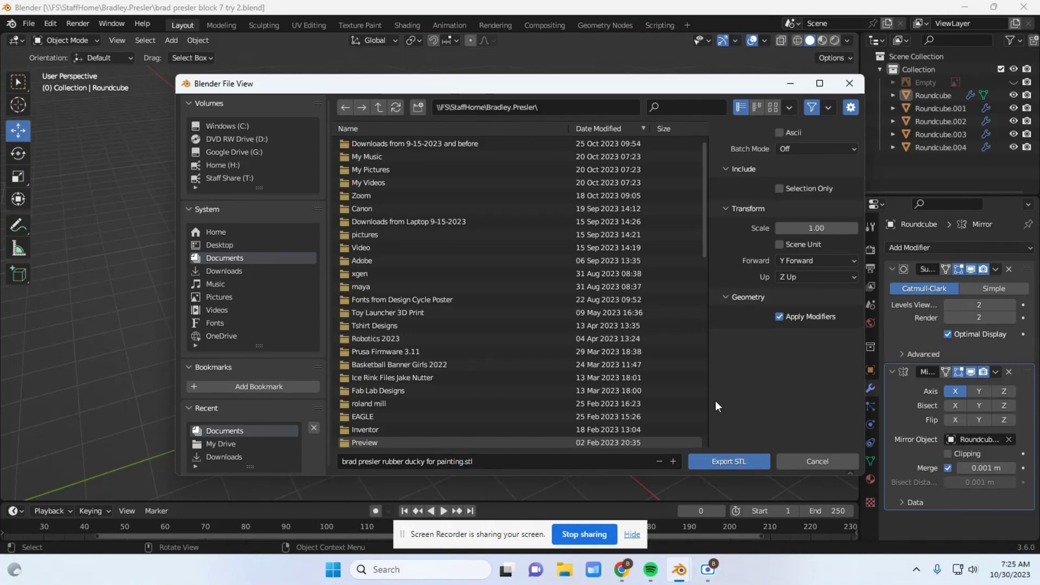
left_click(713, 463)
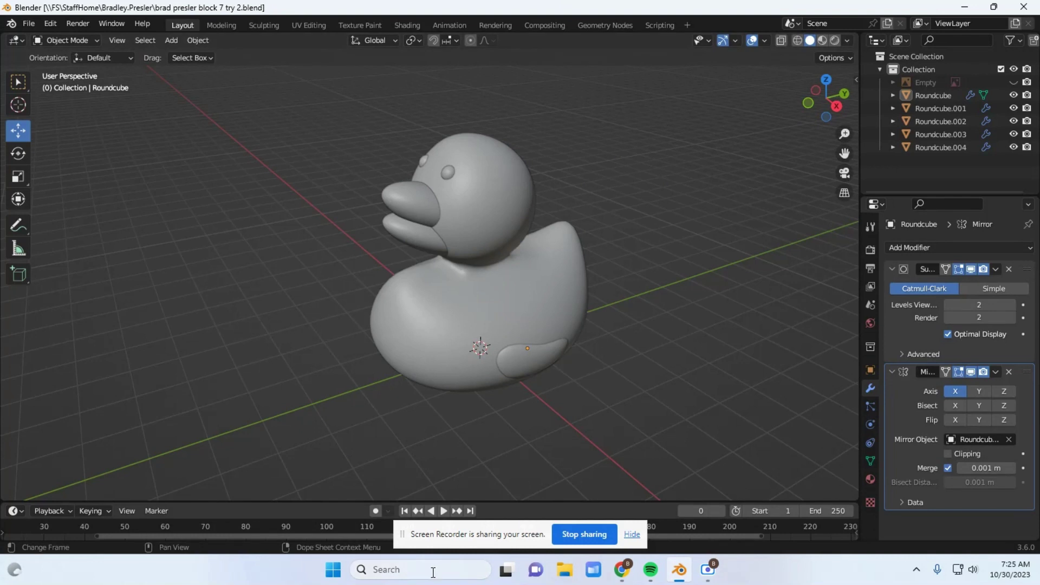
Find and launch PrusaSlicer 2.6.0, and decline the offered application update
left_click(401, 572)
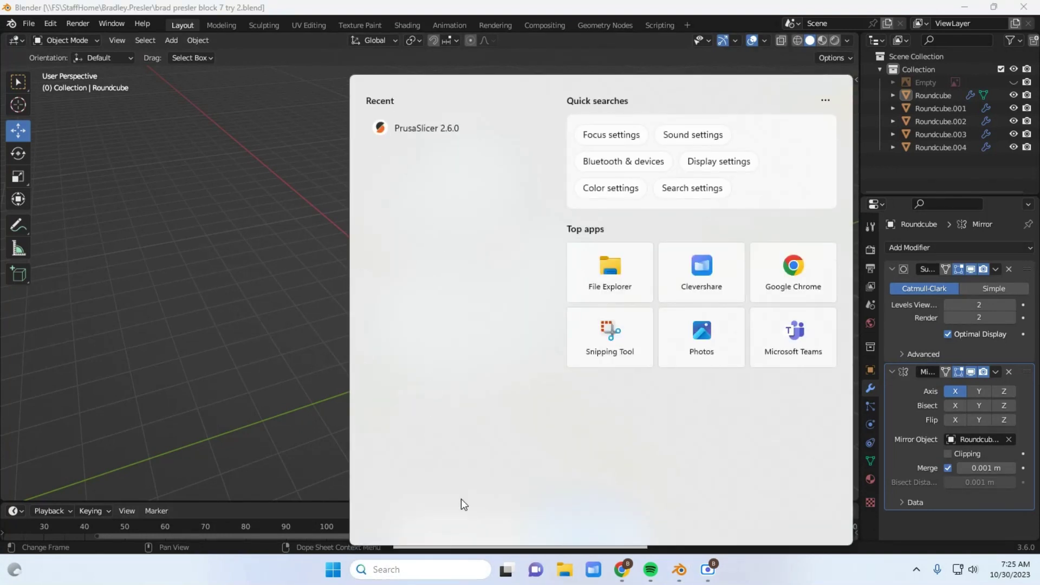
type("prusa")
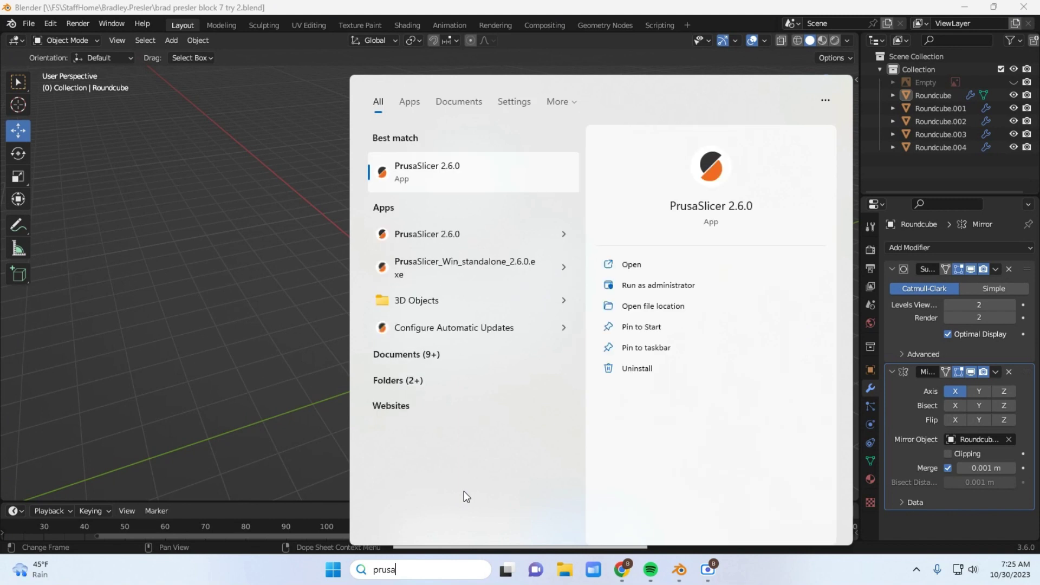
type("slicer")
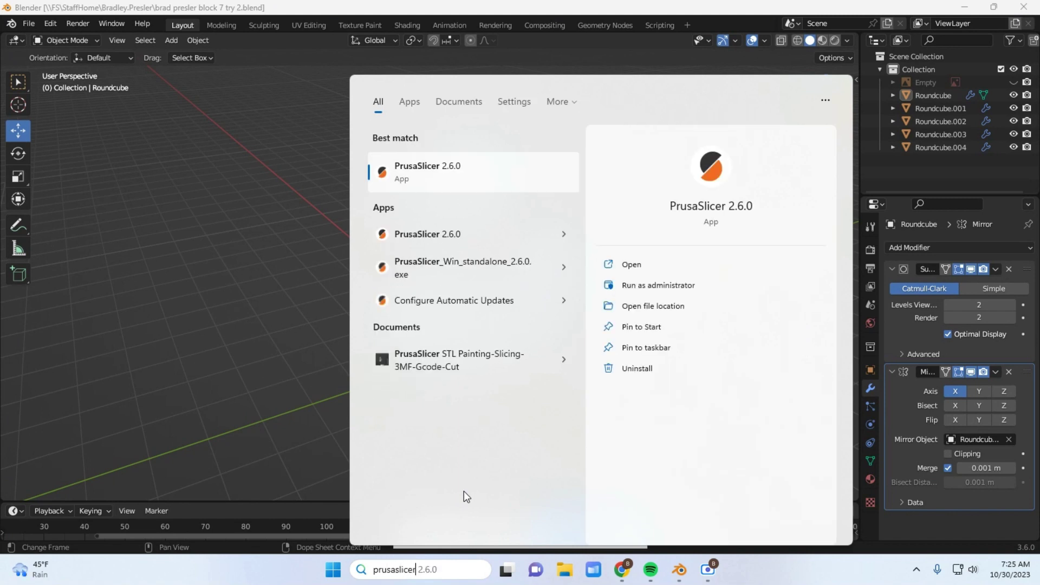
left_click(454, 168)
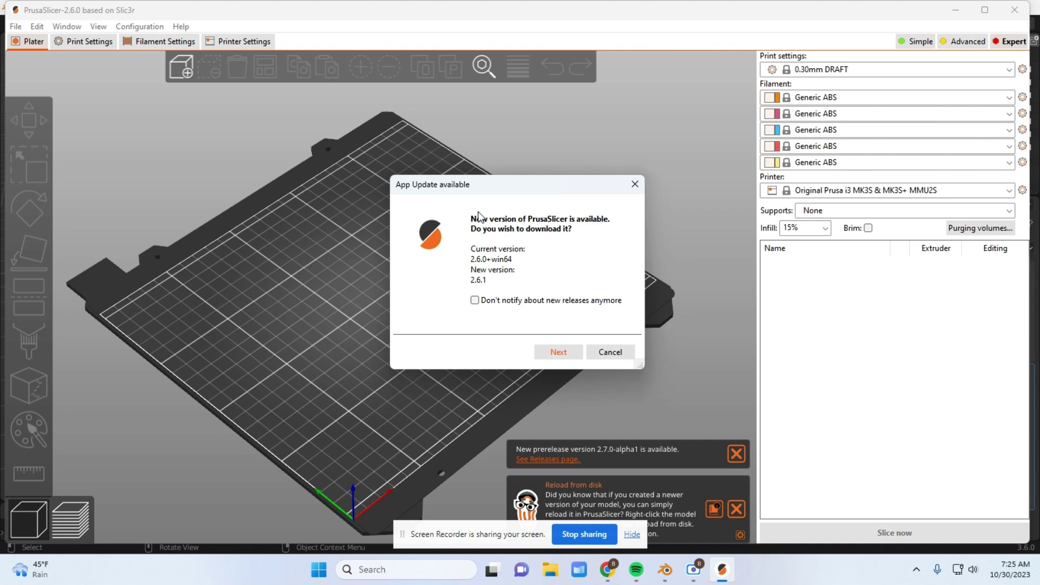
left_click(606, 353)
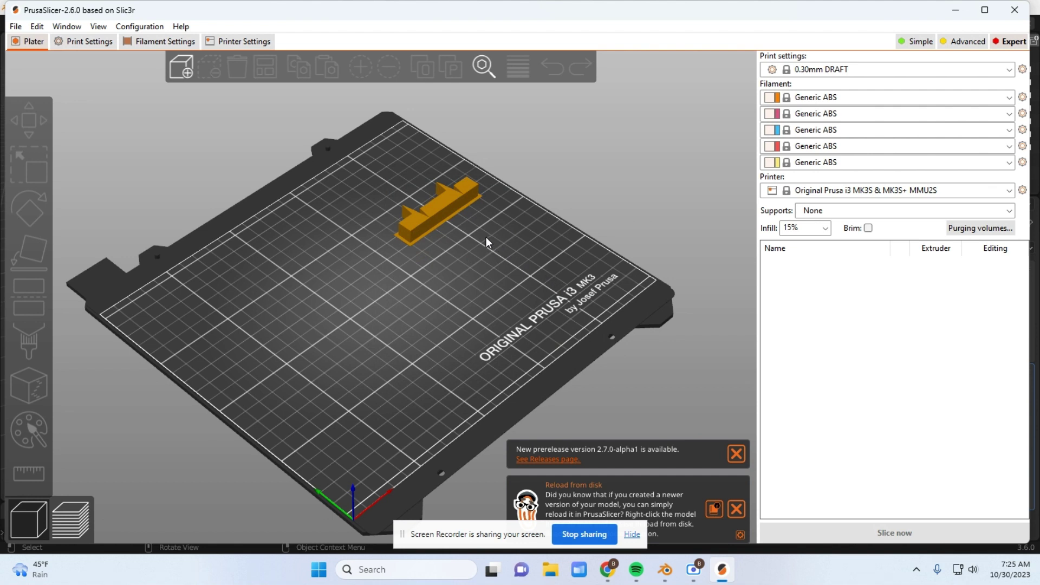
Open the Configuration Wizard and check the 0.4 mm nozzle selection for the Original Prusa i3 MK3S & MK3S+ MMU2S
left_click(147, 28)
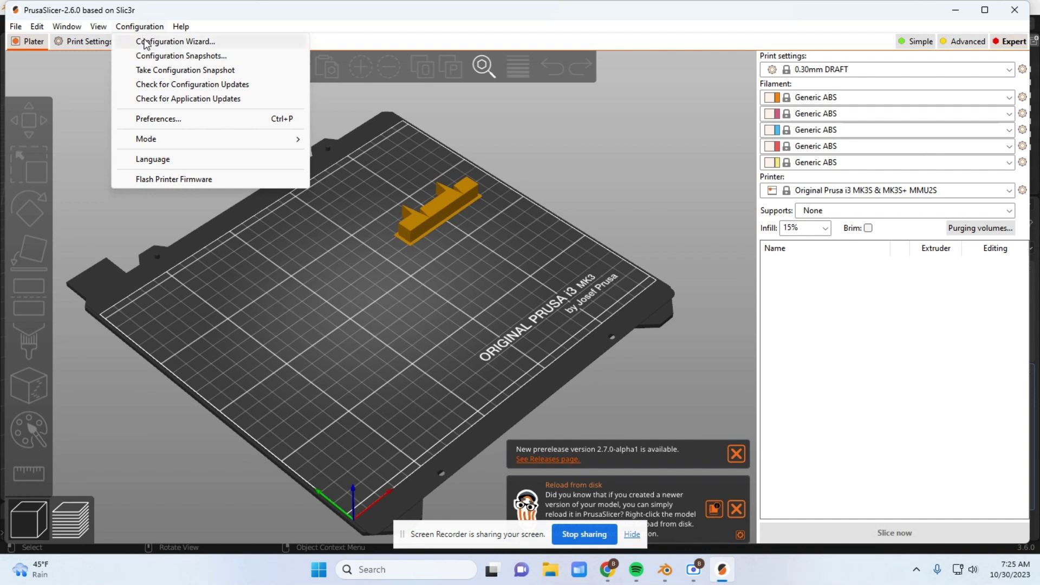
left_click(146, 42)
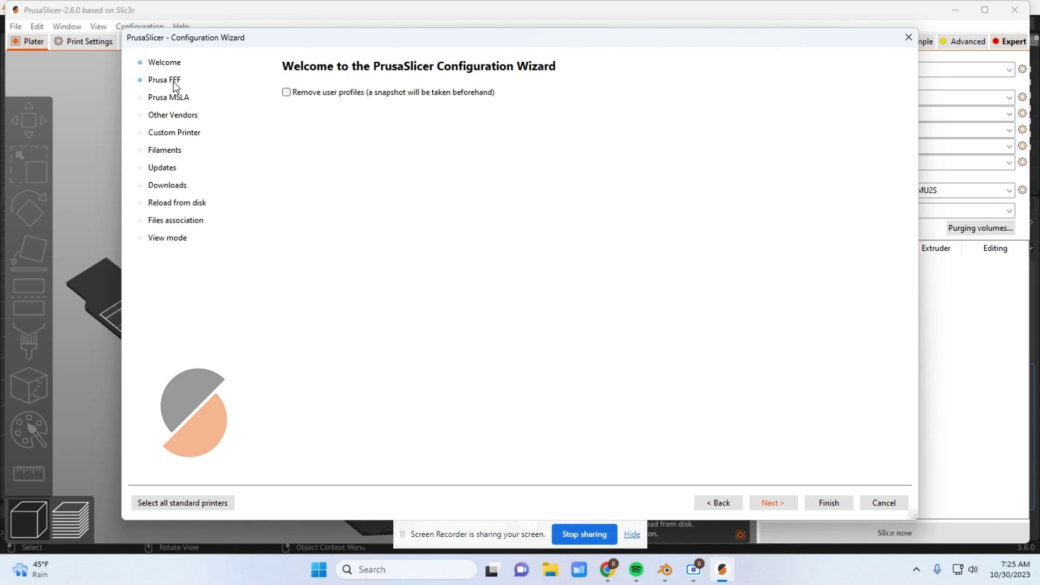
left_click(773, 503)
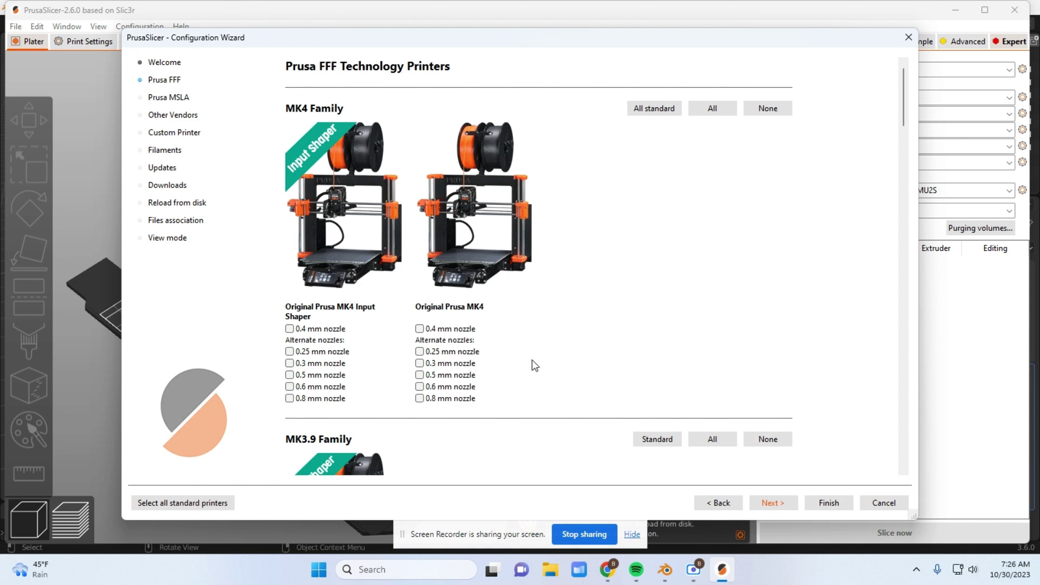
scroll(532, 365, "down", 3)
scroll(532, 360, "down", 15)
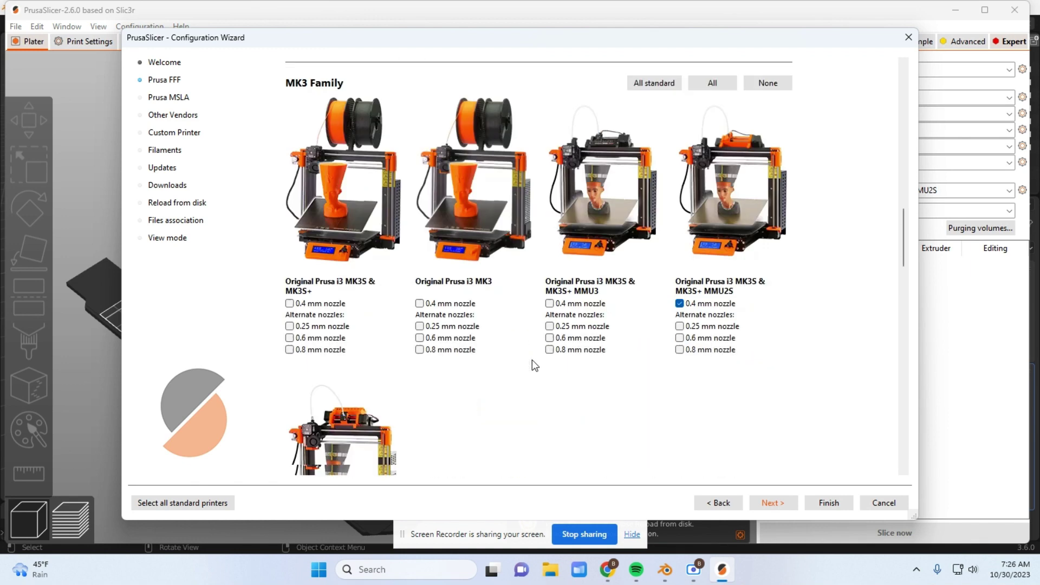
scroll(530, 361, "up", 2)
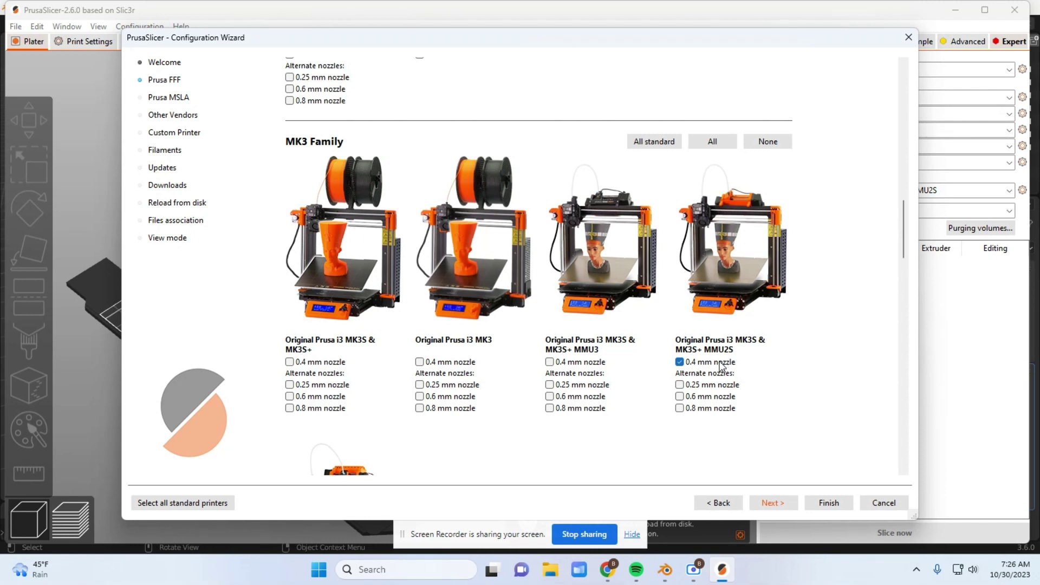
Advance the wizard to the Files association page, leaving the MSLA, vendor, custom printer, filament, update, download and reload options as they are
left_click(768, 503)
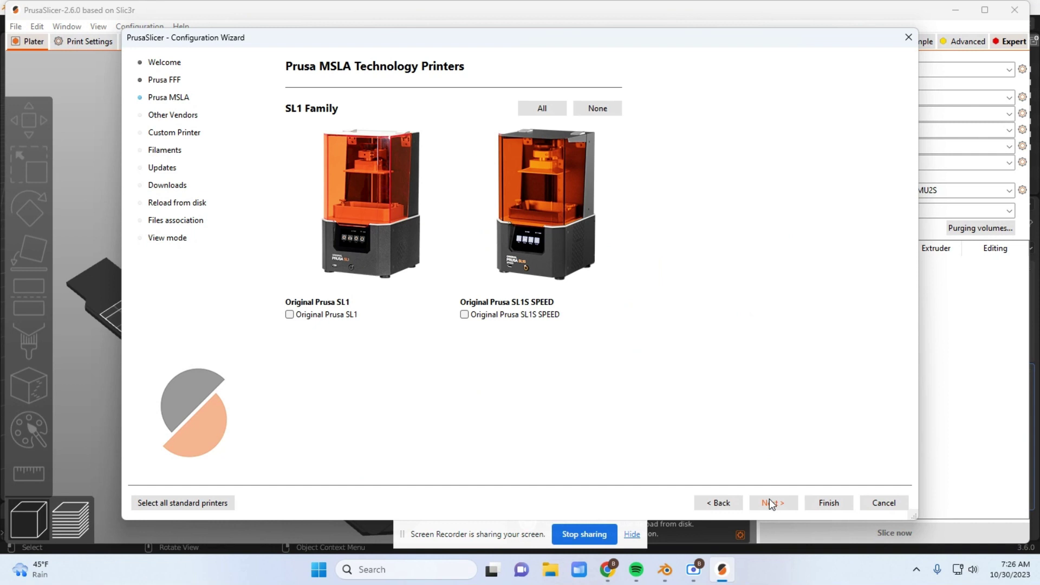
left_click(770, 502)
left_click(769, 502)
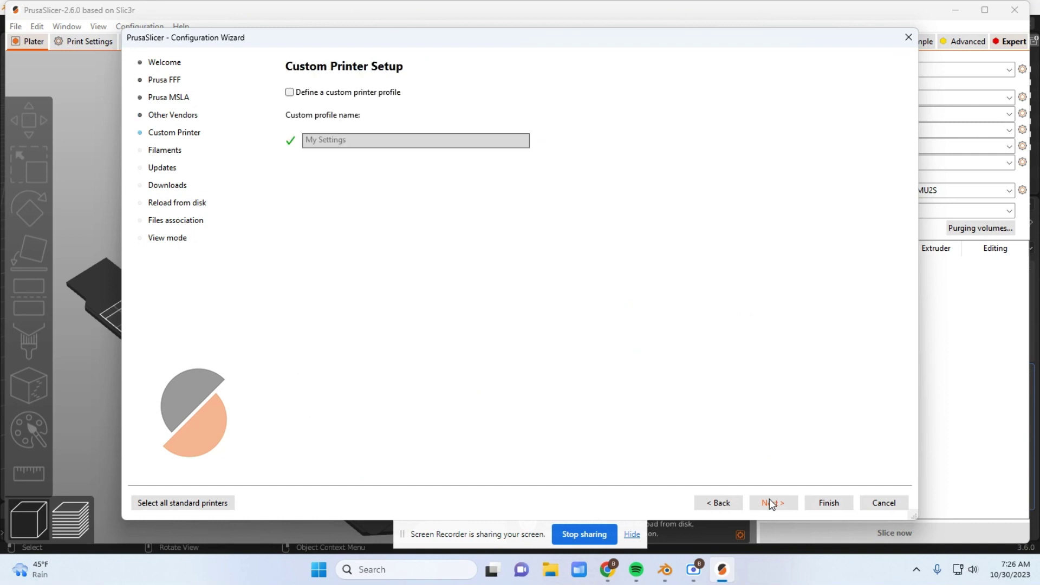
left_click(769, 503)
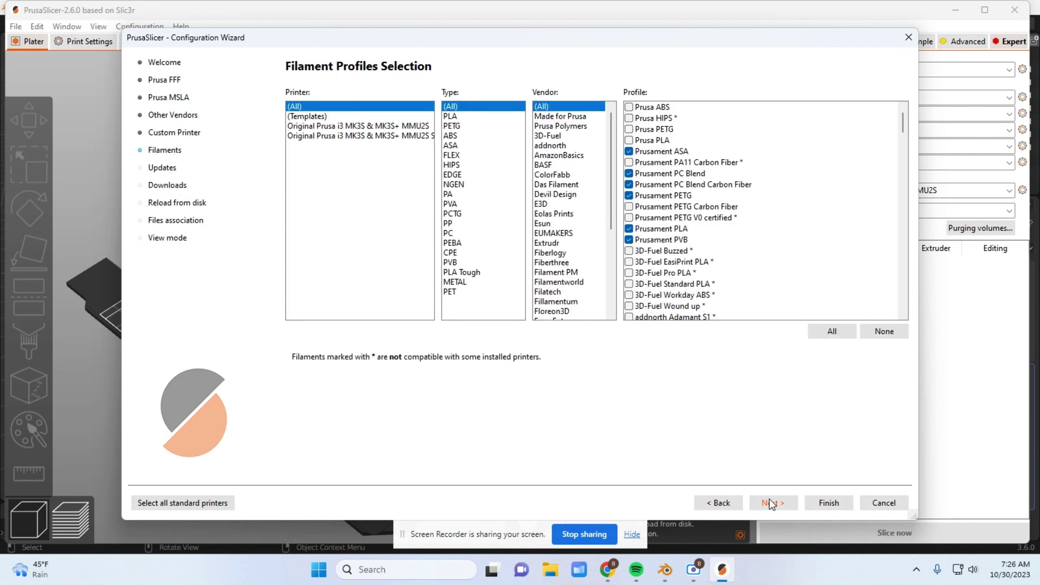
left_click(770, 503)
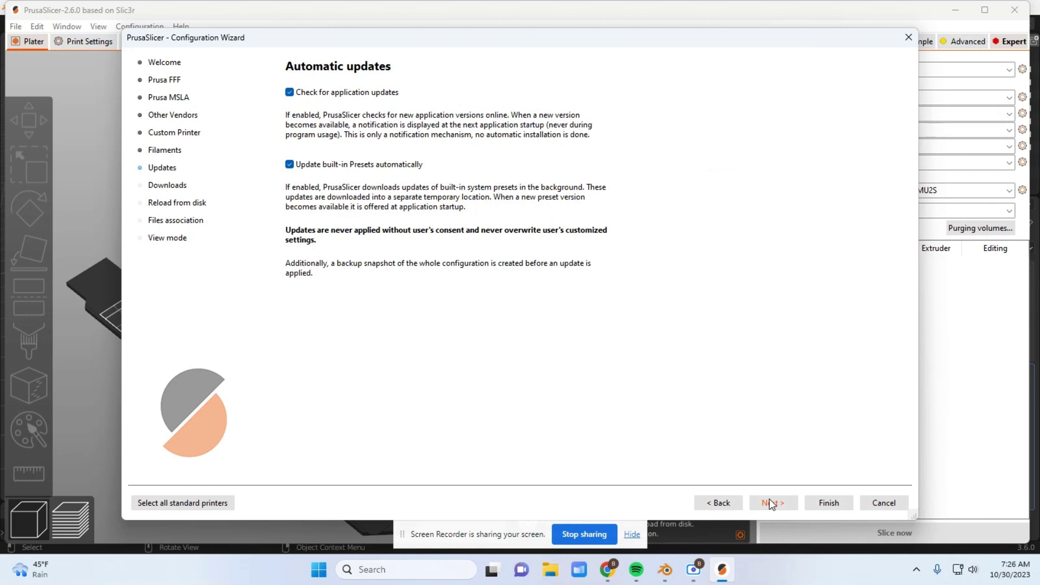
left_click(769, 502)
left_click(770, 502)
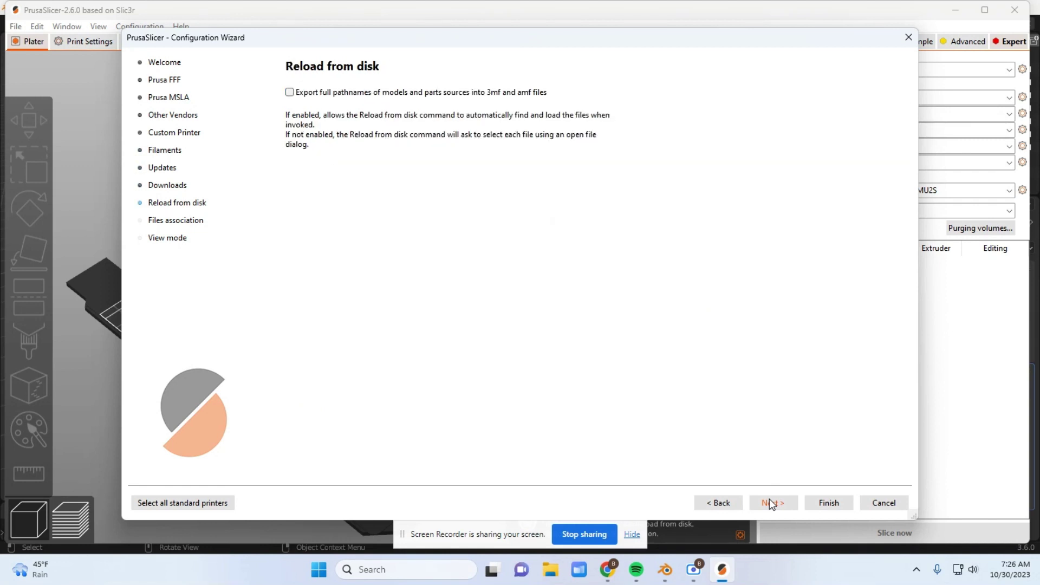
left_click(770, 502)
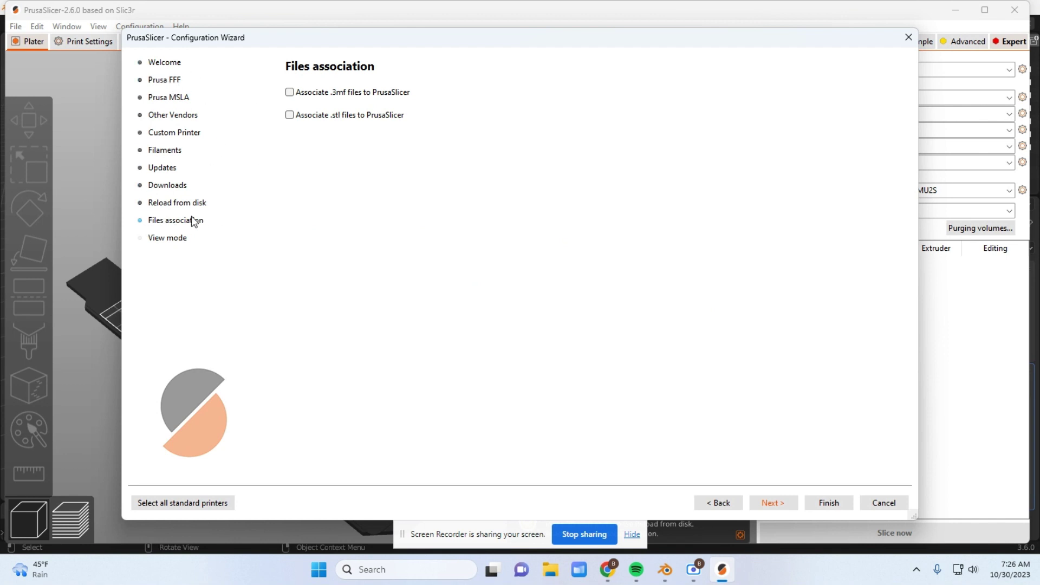
Associate .3mf and .stl files with PrusaSlicer, keep Expert mode with inches, and finish the wizard
left_click(301, 94)
left_click(297, 115)
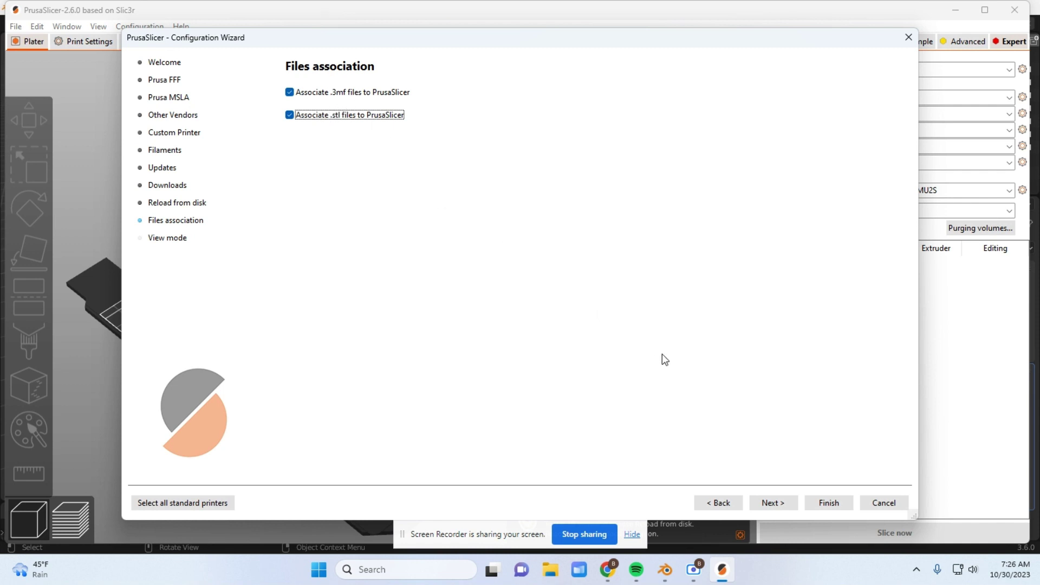
left_click(783, 504)
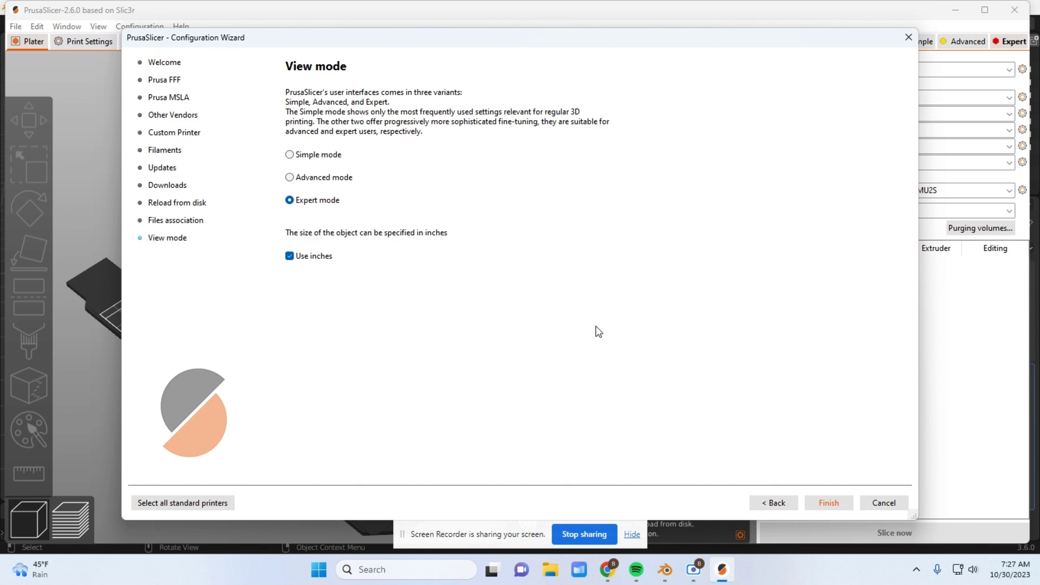
left_click(822, 502)
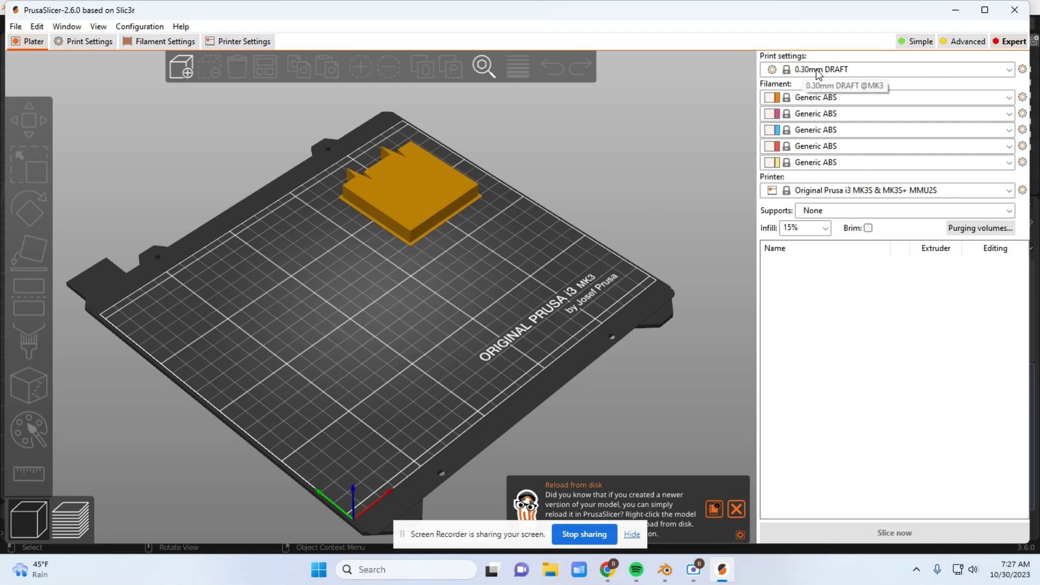
Choose the 0.30mm DRAFT preset for the print settings
left_click(906, 68)
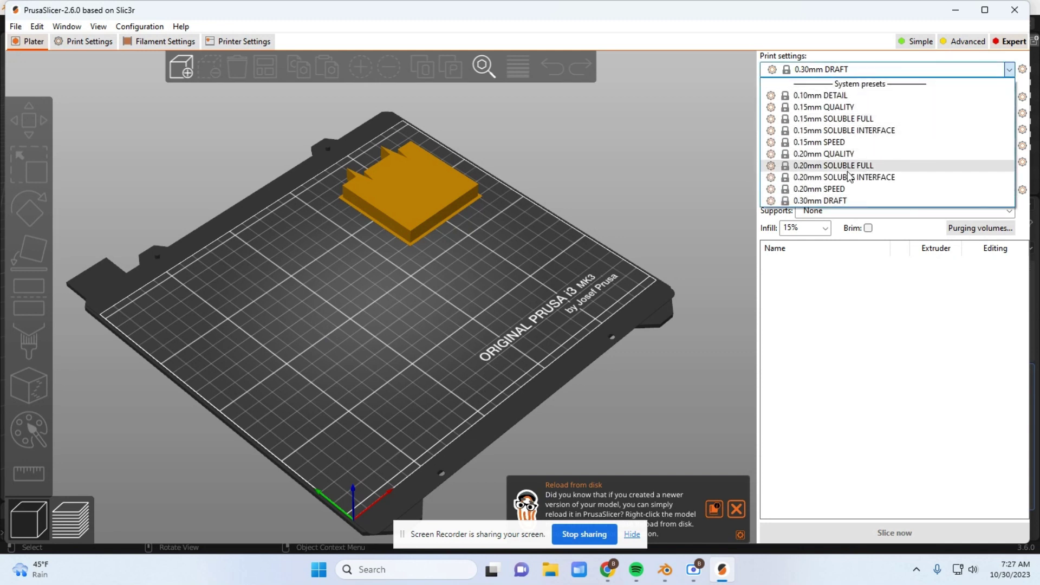
left_click(844, 201)
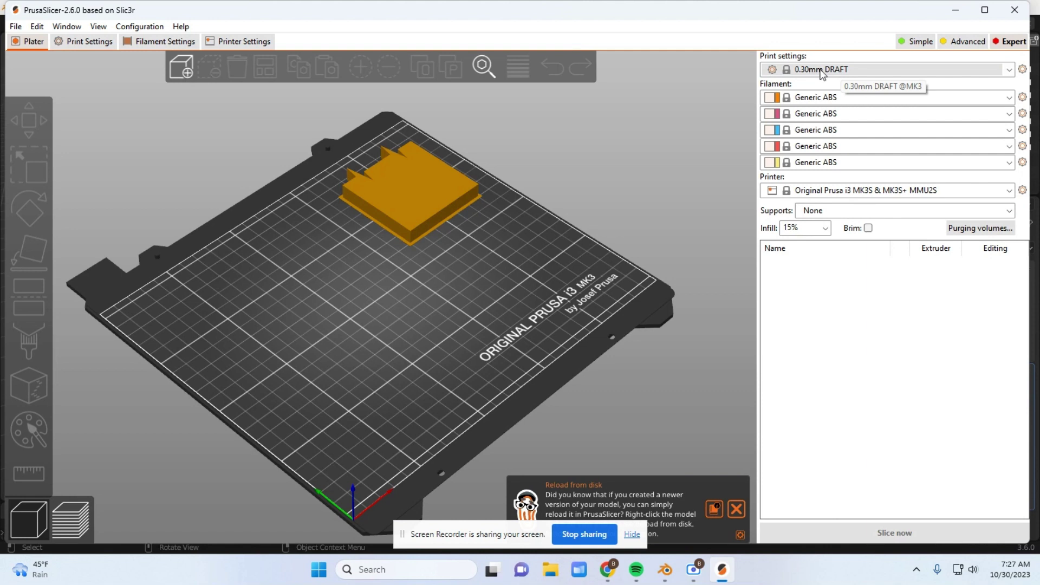
left_click(849, 71)
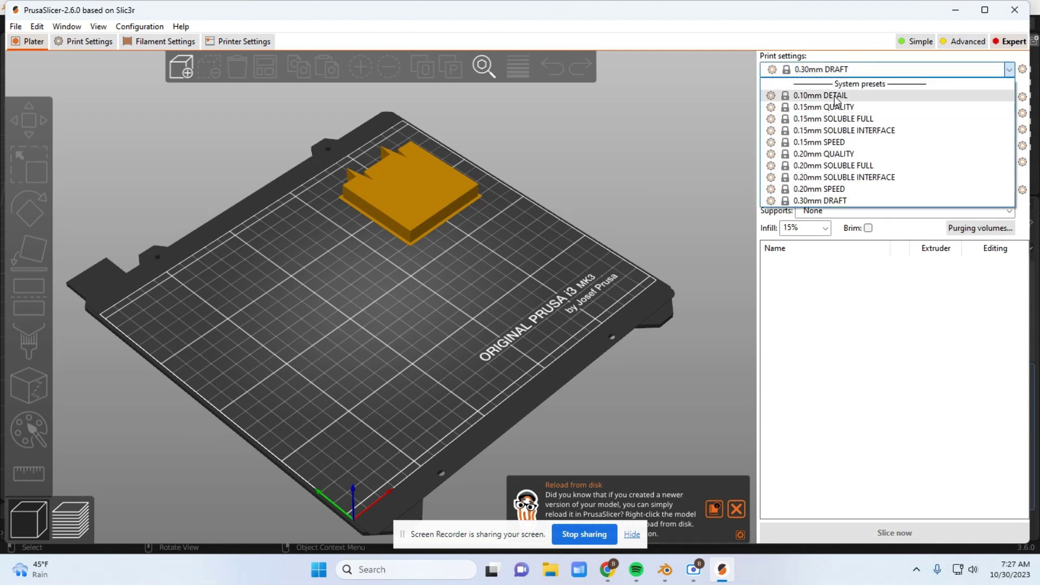
left_click(845, 70)
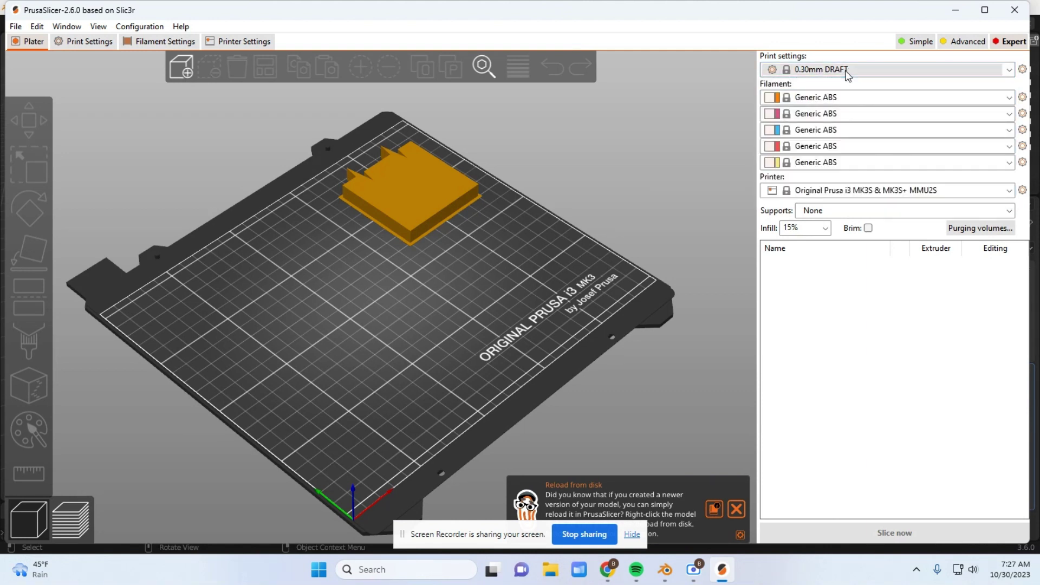
Set all five filament slots to the Prusament PLA preset
left_click(911, 99)
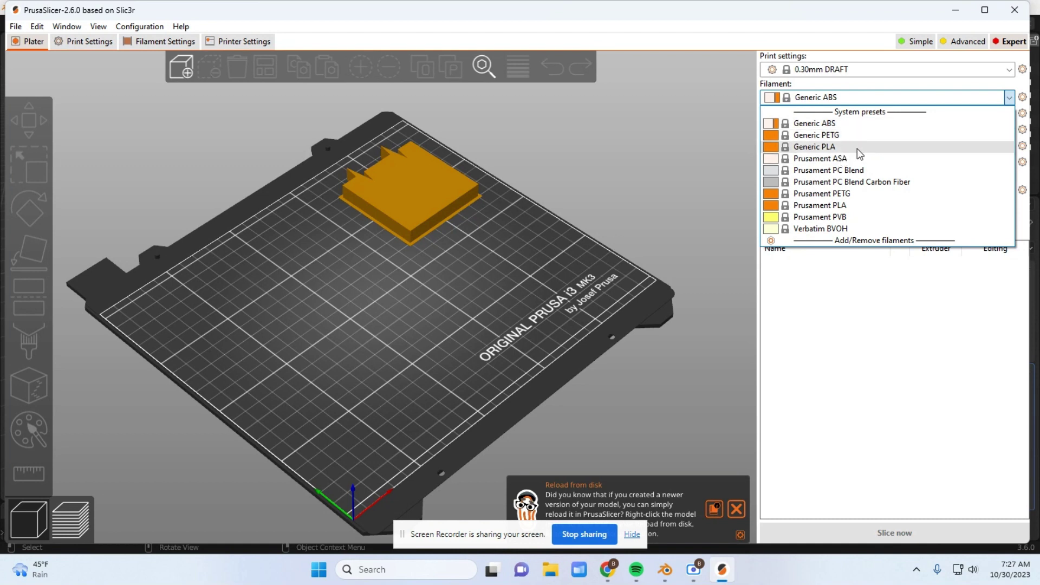
left_click(848, 206)
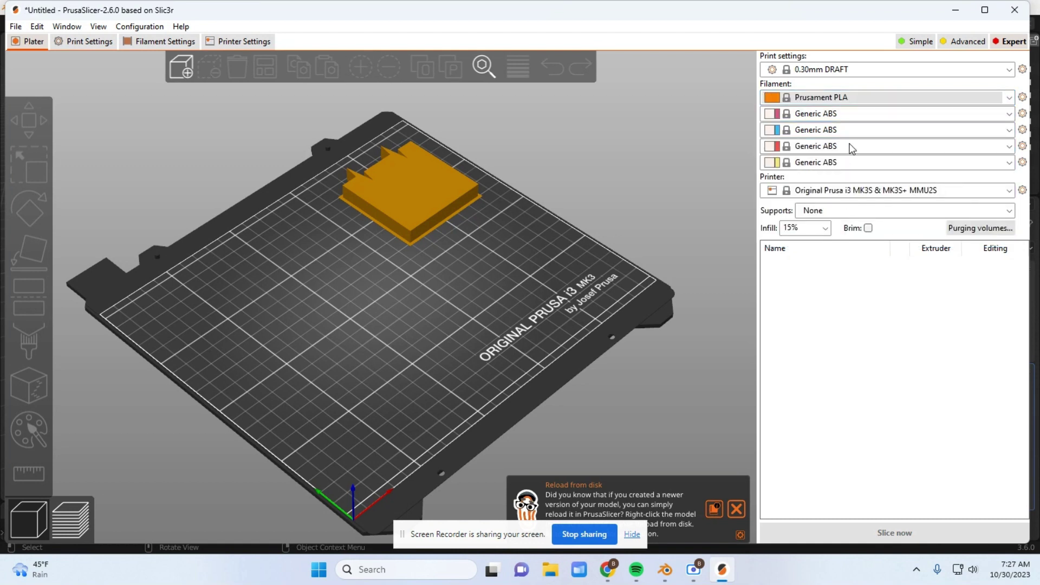
left_click(860, 113)
left_click(844, 222)
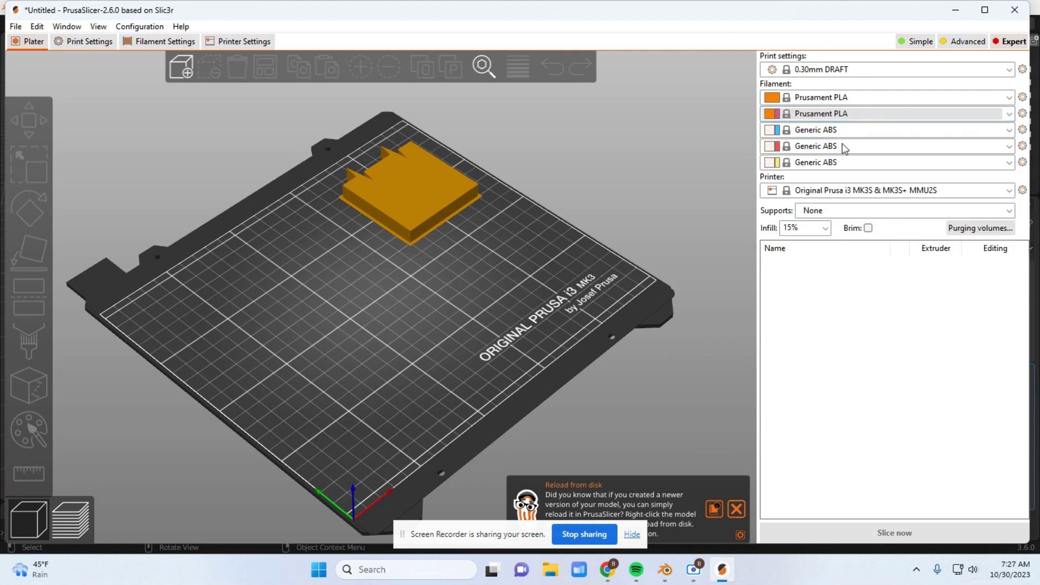
left_click(843, 130)
left_click(835, 238)
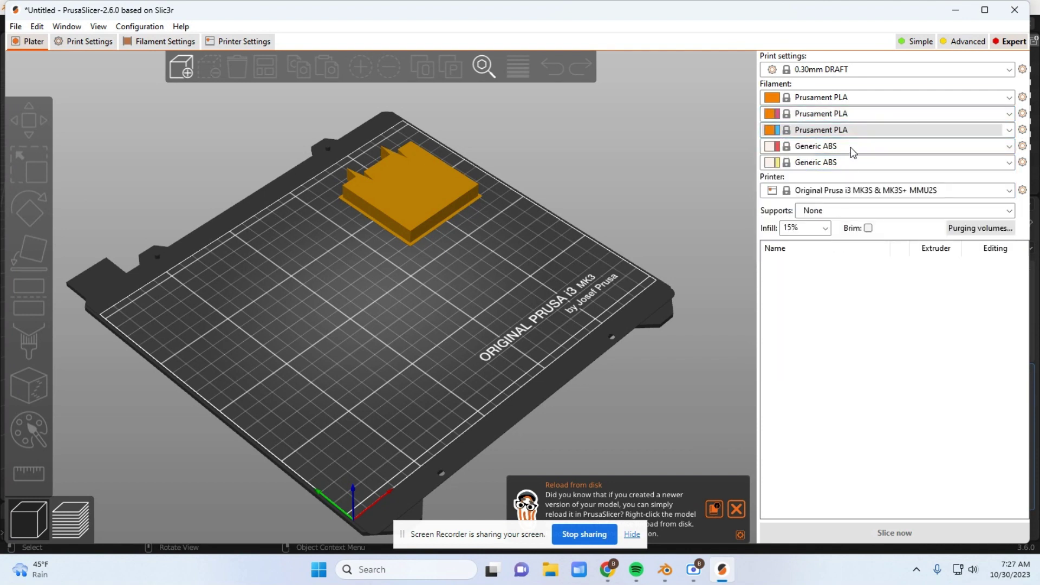
left_click(850, 147)
left_click(845, 253)
left_click(852, 162)
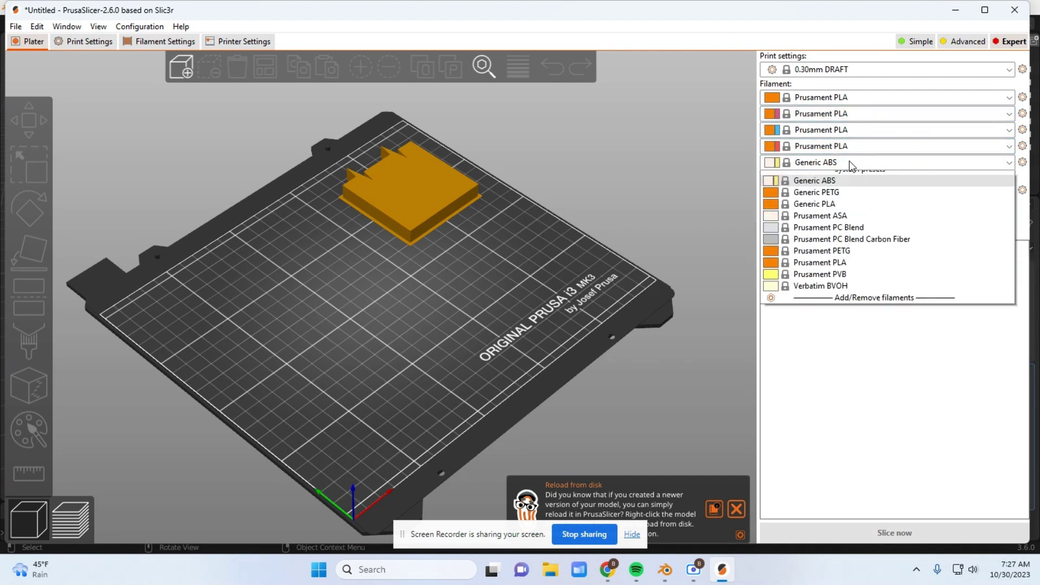
left_click(848, 270)
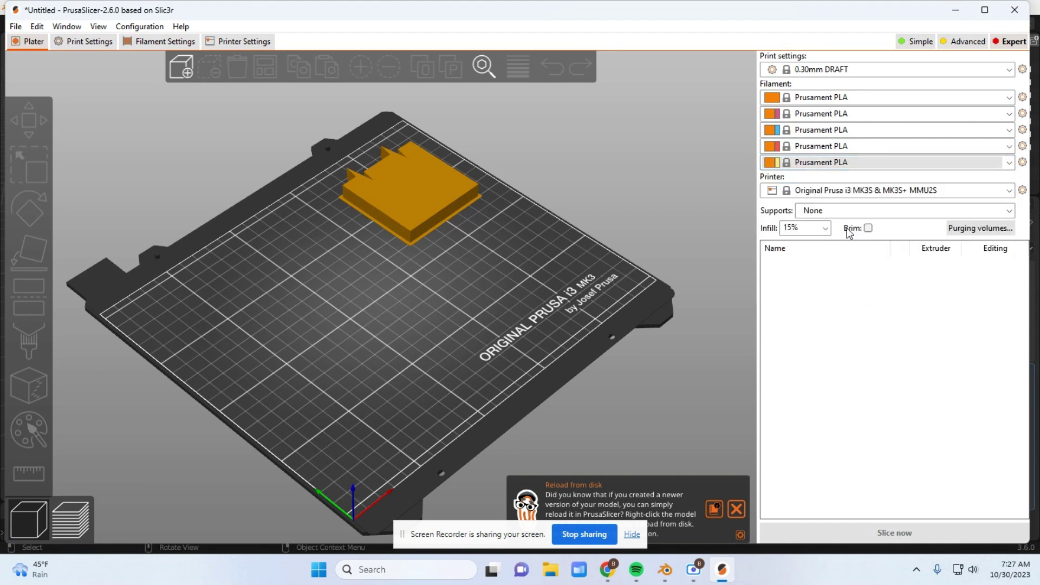
Set the first filament's colour to dark green and the second filament's colour to bright green
left_click(772, 98)
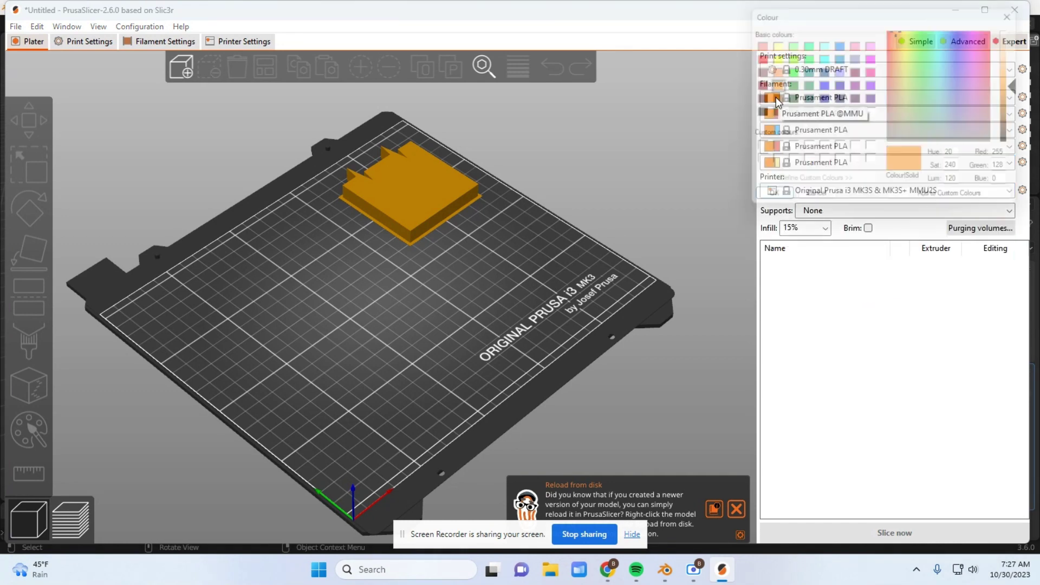
left_click(788, 85)
left_click(767, 205)
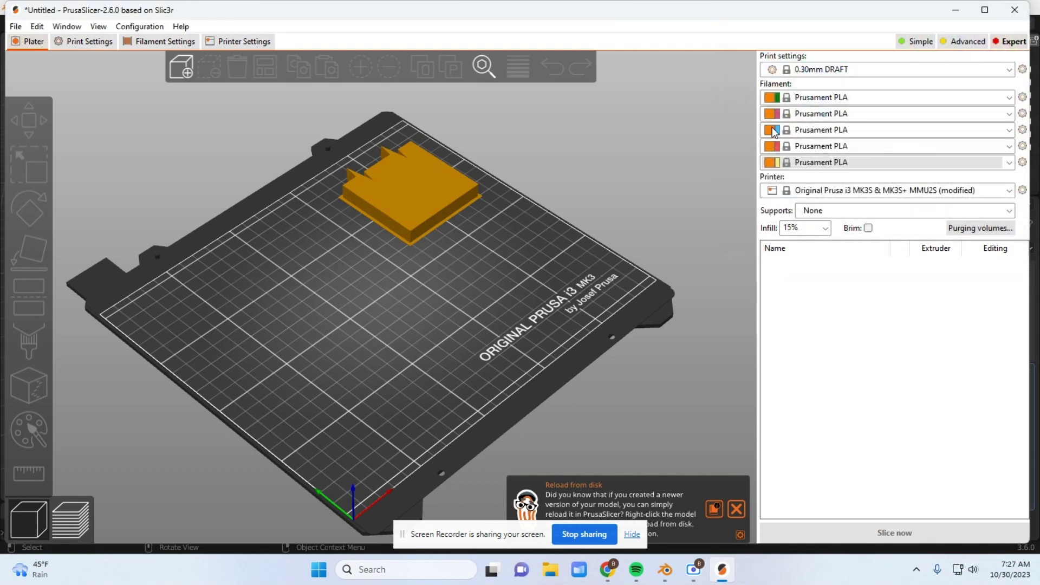
left_click(780, 112)
left_click(789, 103)
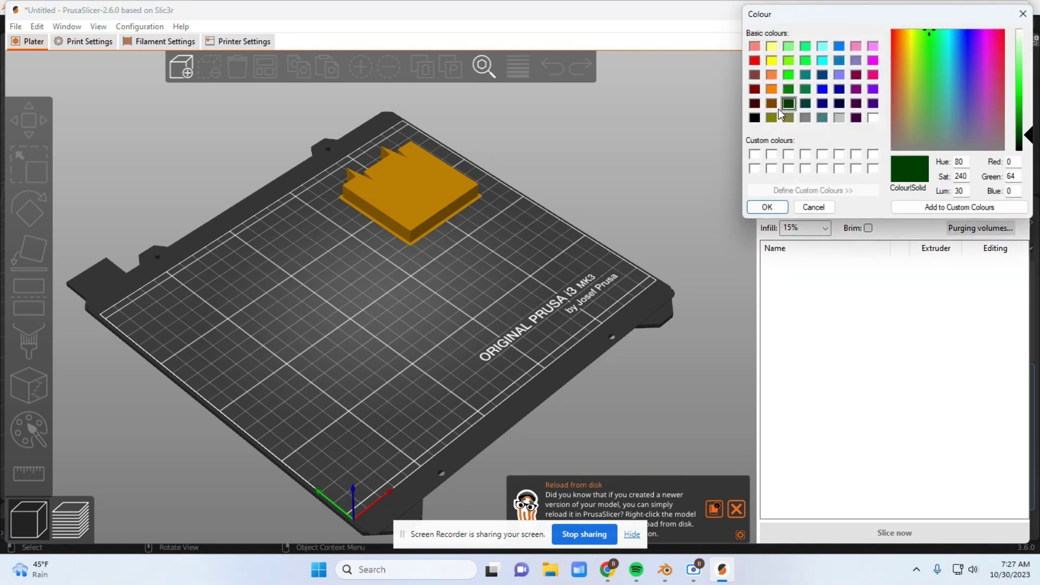
left_click(805, 74)
left_click(788, 74)
left_click(767, 207)
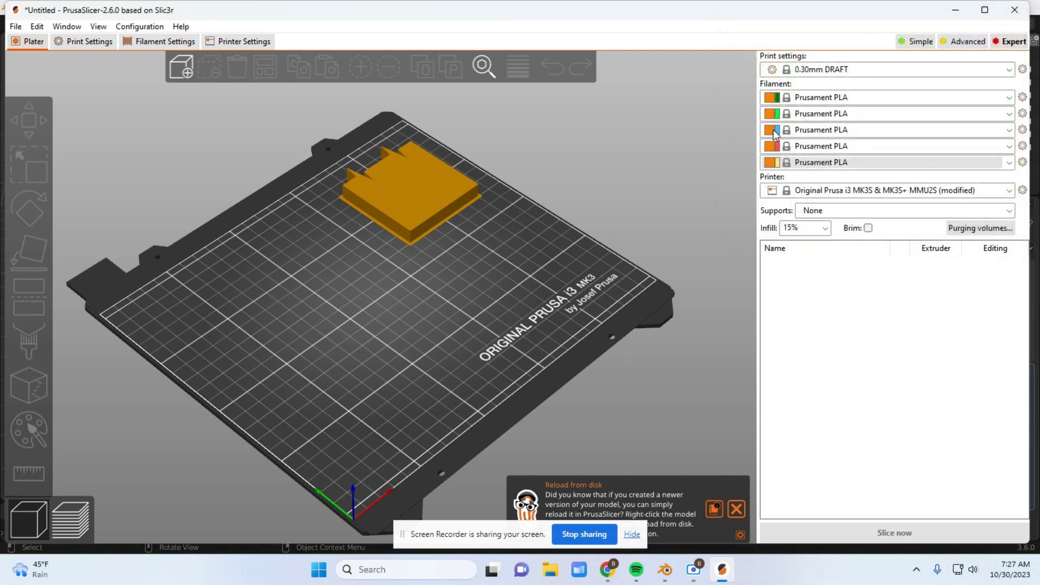
Set the third filament's colour to cyan
left_click(778, 129)
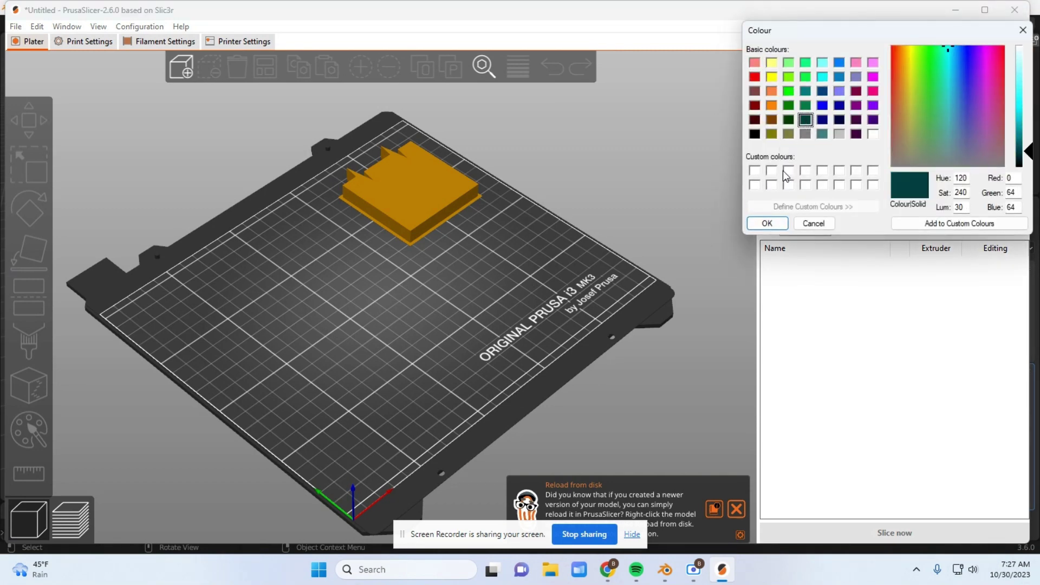
left_click(822, 76)
left_click(768, 223)
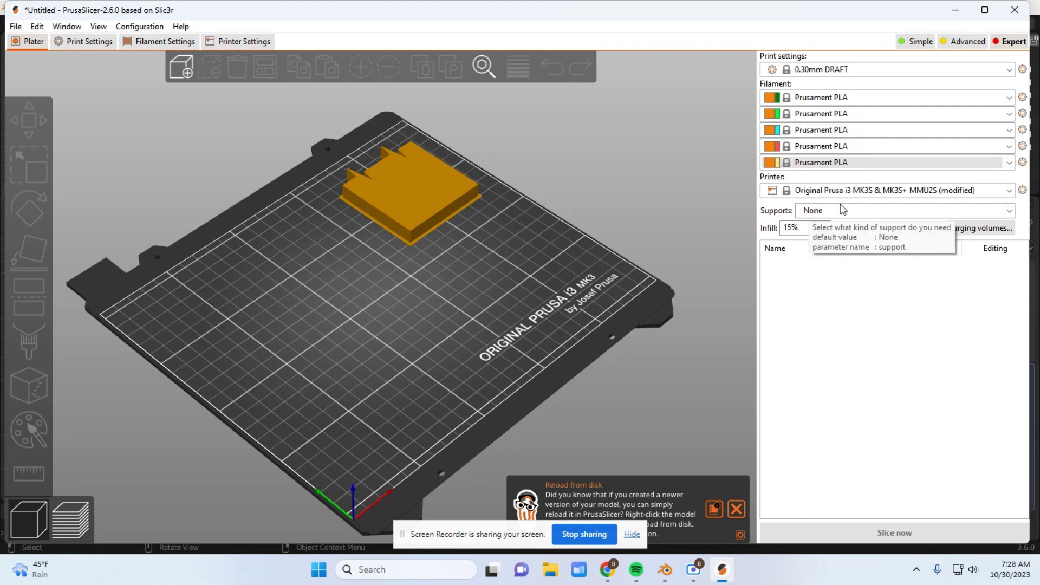
Examine the available support types and infill percentages
left_click(854, 213)
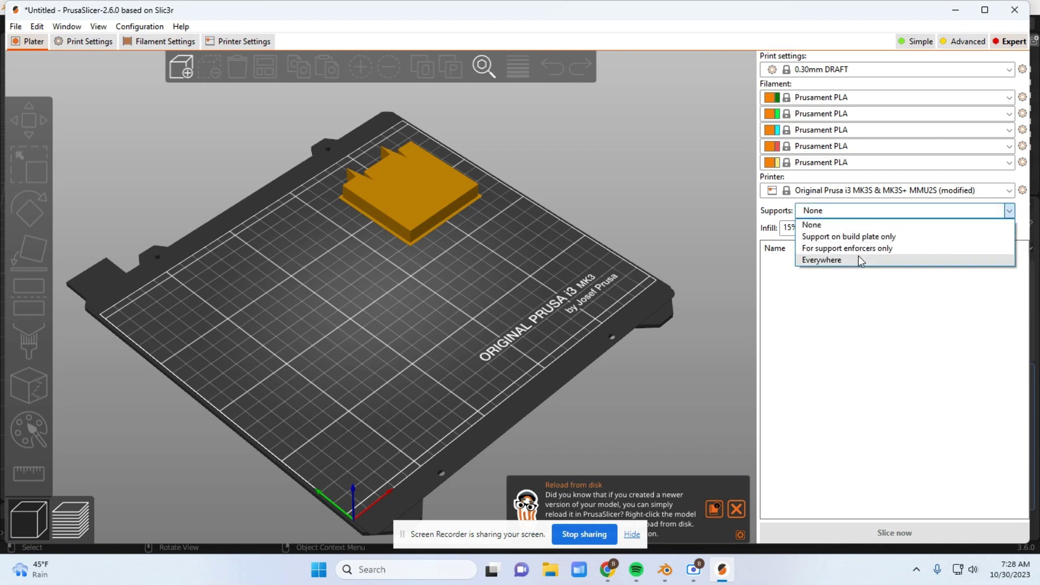
left_click(876, 213)
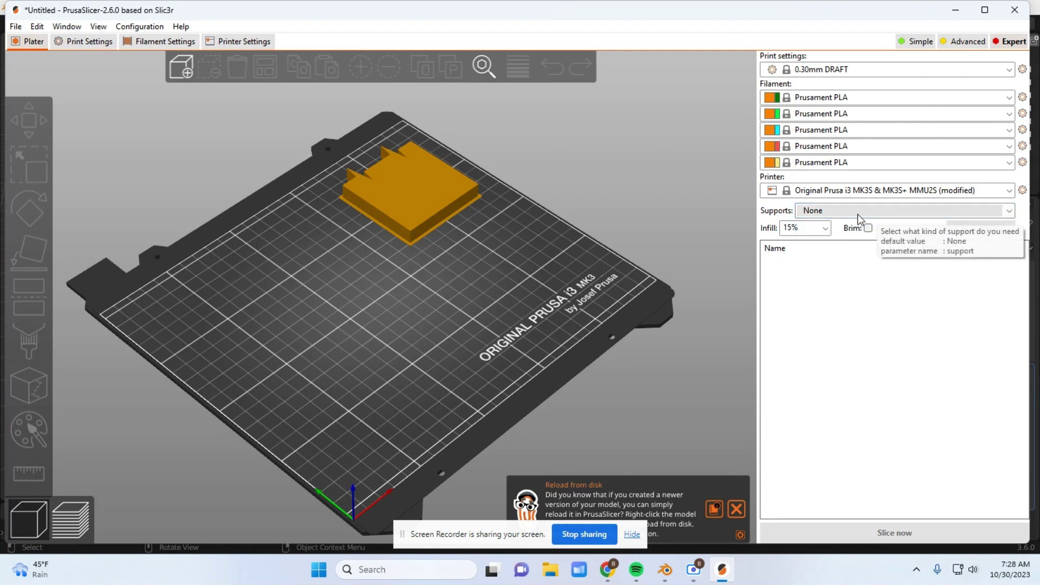
left_click(826, 229)
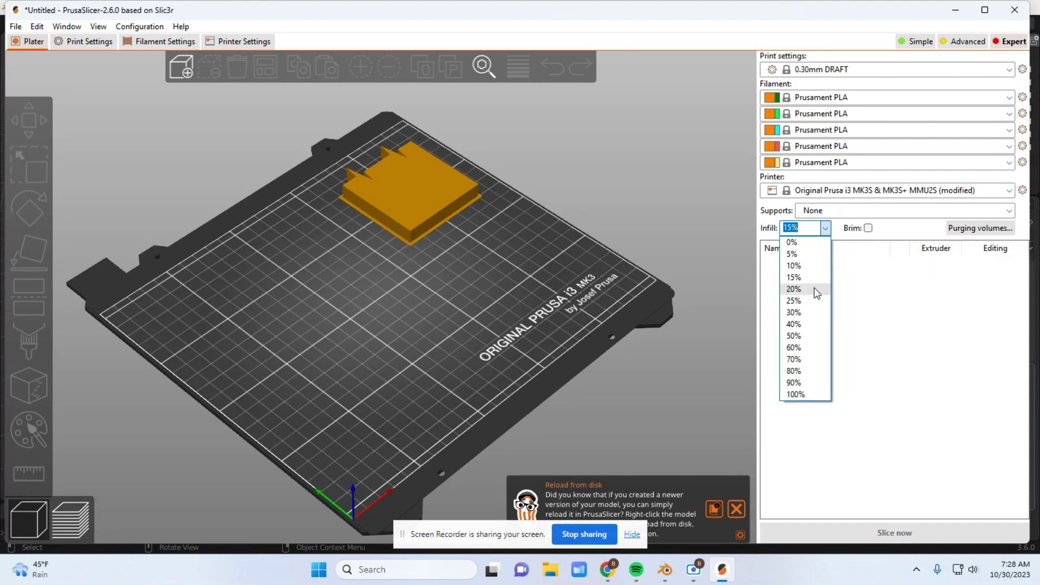
left_click(831, 227)
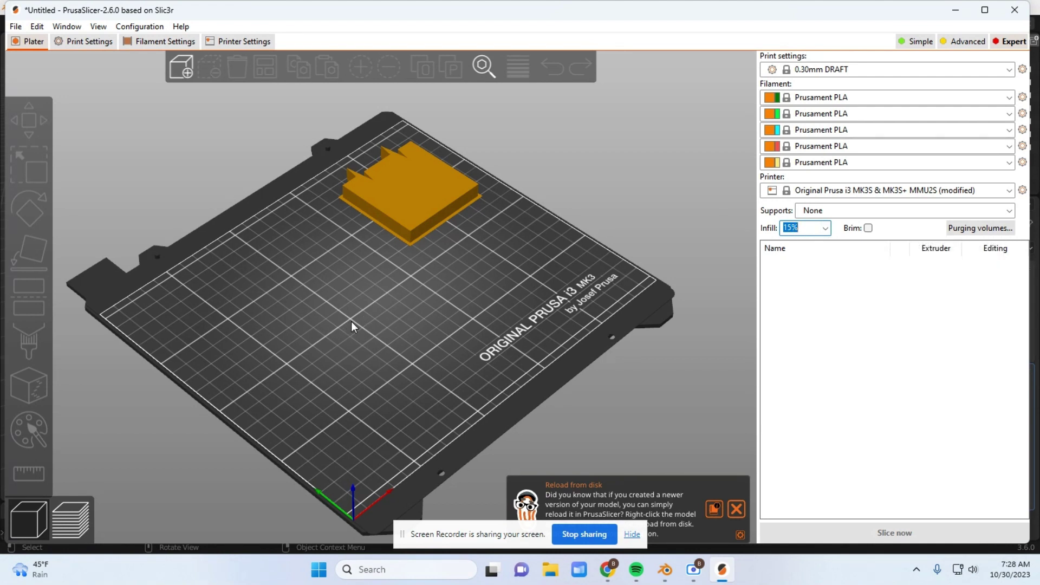
Import the rubber ducky for painting STL dated 10/30/2023 from the Documents folder
left_click(16, 28)
mouse_move(53, 127)
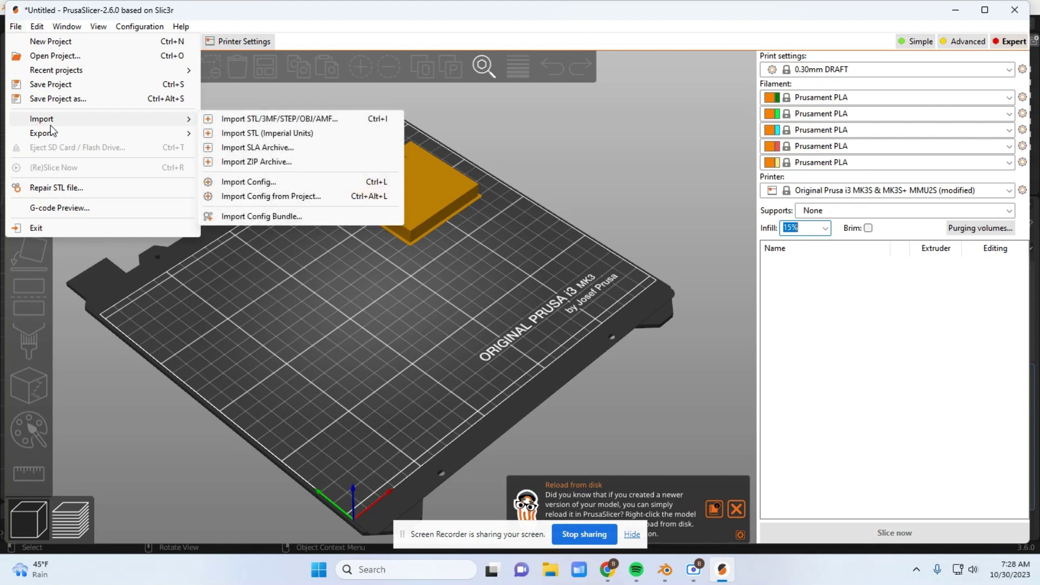
left_click(279, 120)
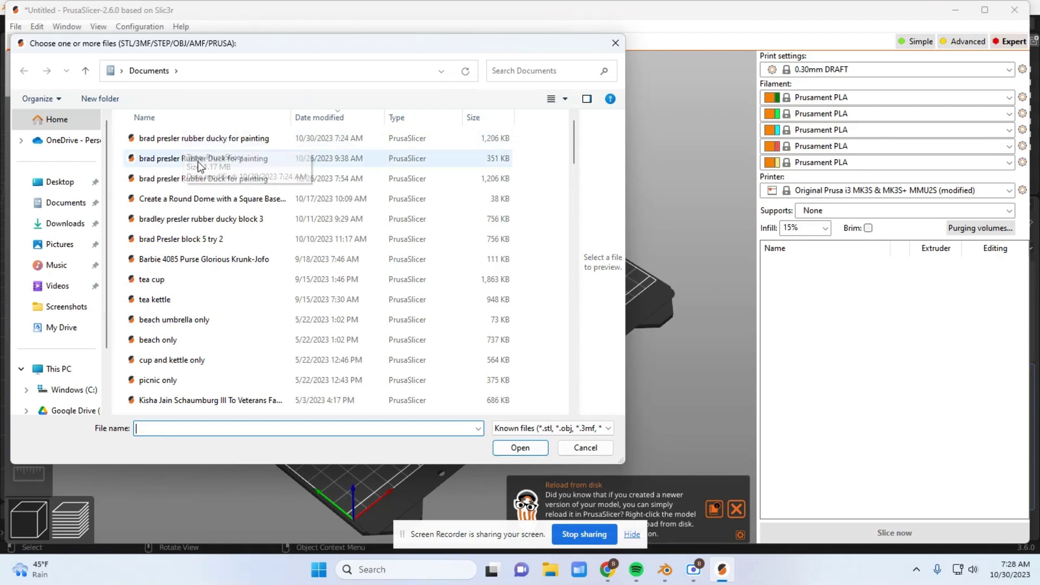
left_click(219, 142)
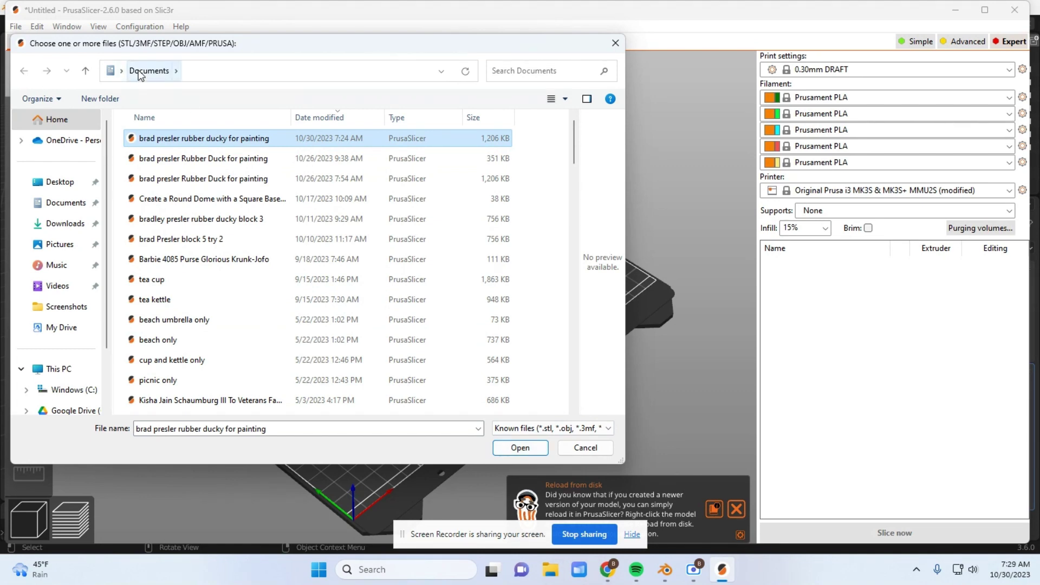
left_click(514, 448)
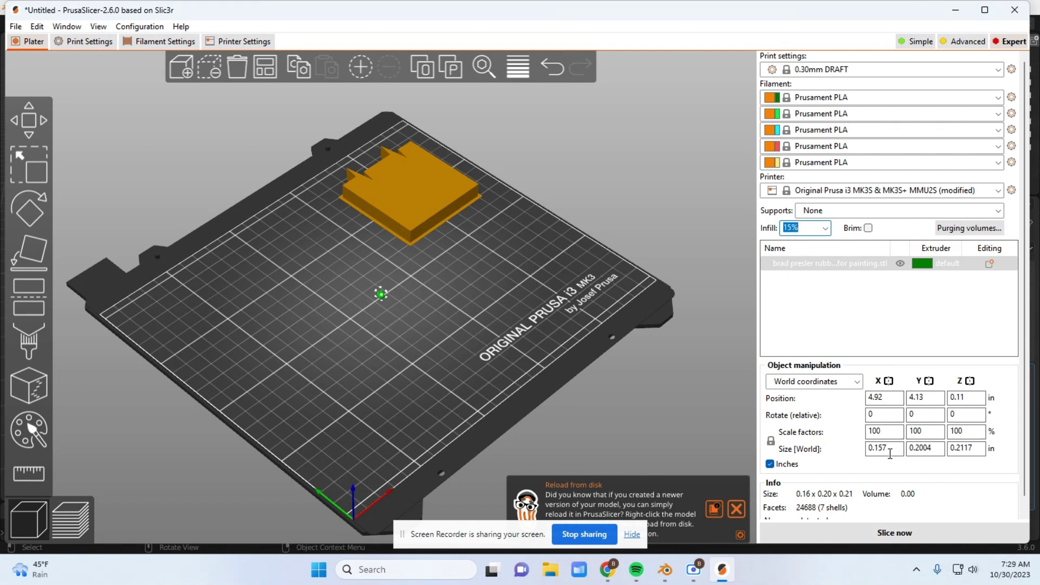
Scale the duck uniformly by setting its Z size to 3 in
left_click(975, 449)
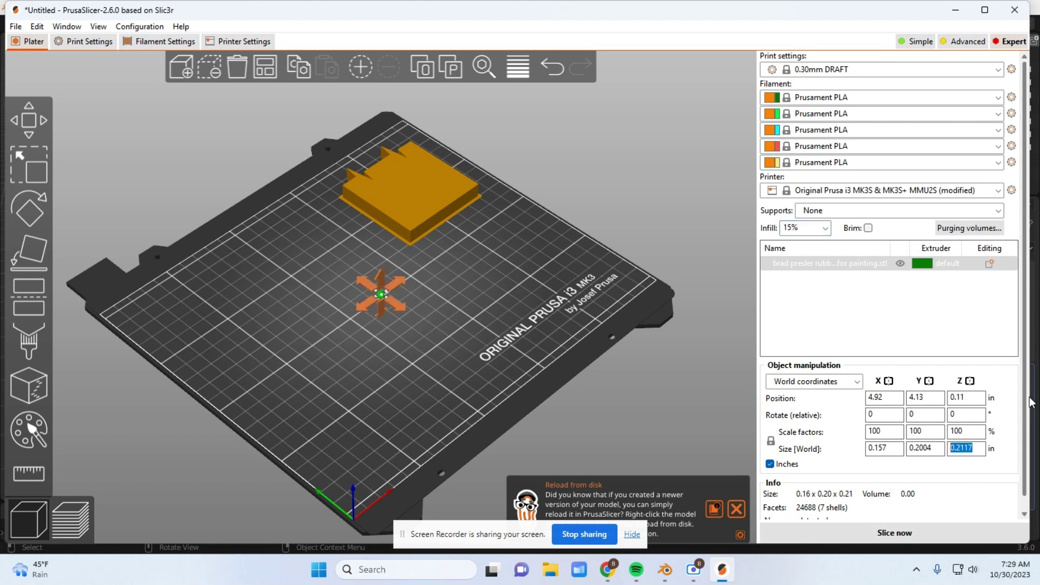
type("3")
key("Return")
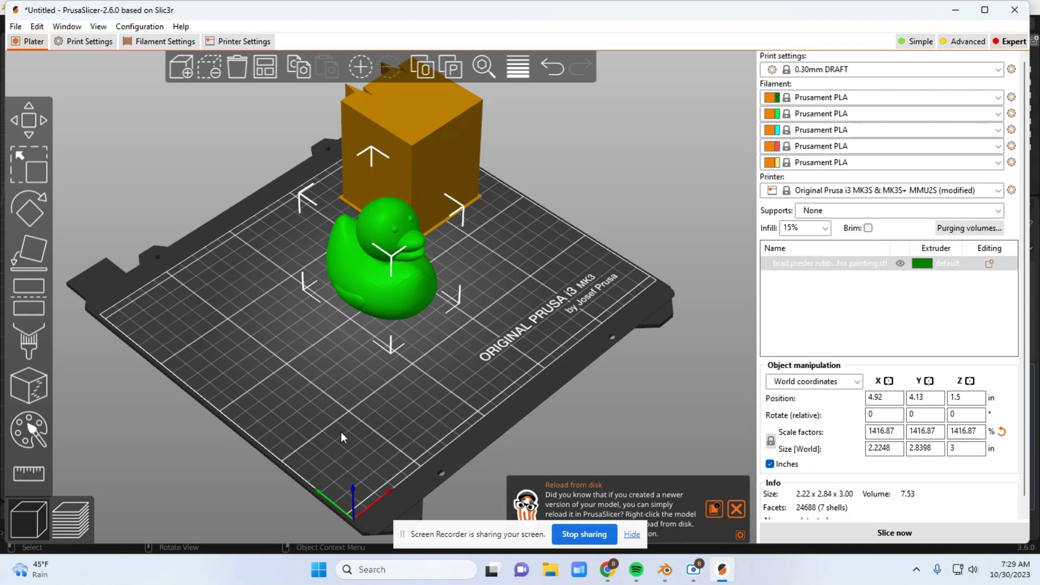
Place a horizontal cut plane through the duck's base at a Z position of 0.14 in with the Cut tool
middle_click_drag(324, 426, 314, 478)
left_click_drag(313, 476, 354, 437)
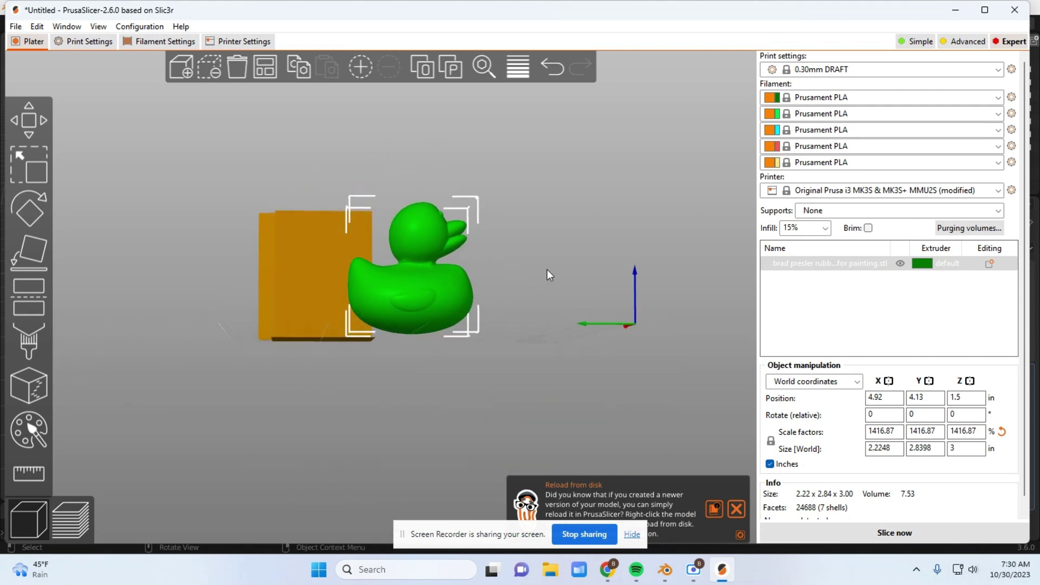
left_click_drag(547, 268, 504, 271)
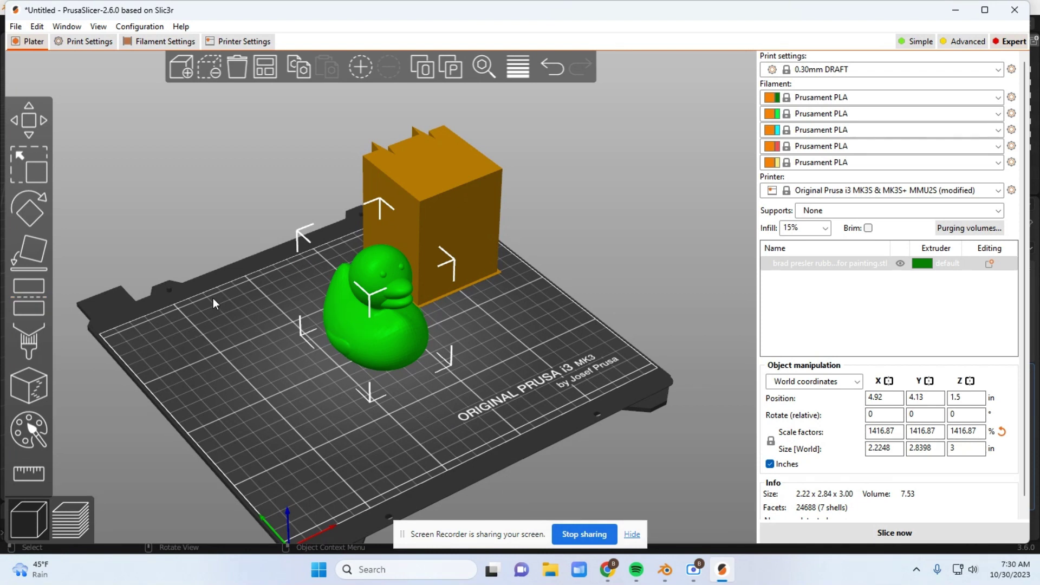
left_click(30, 296)
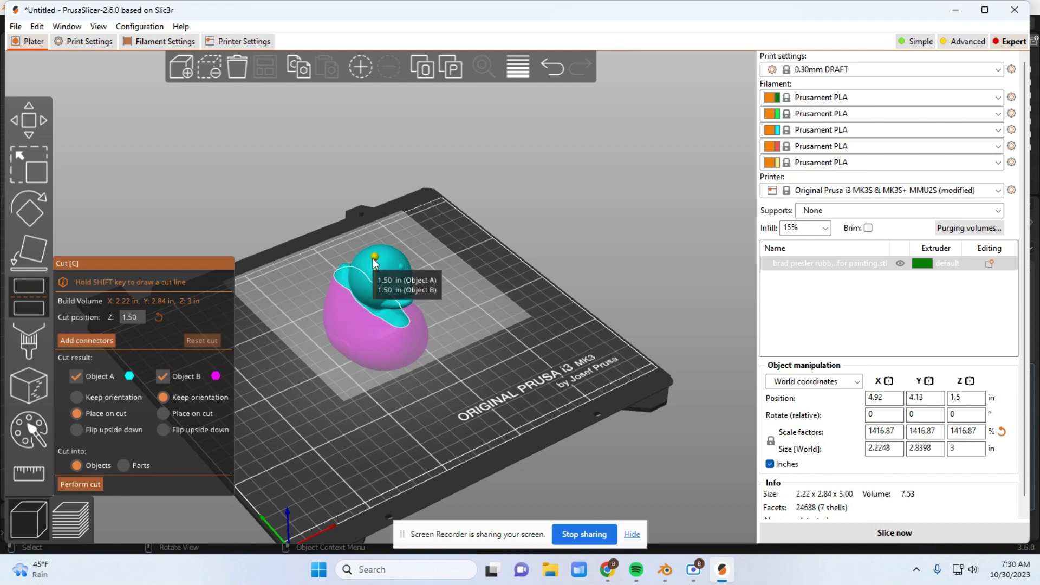
left_click_drag(374, 257, 360, 286)
left_click_drag(359, 300, 362, 306)
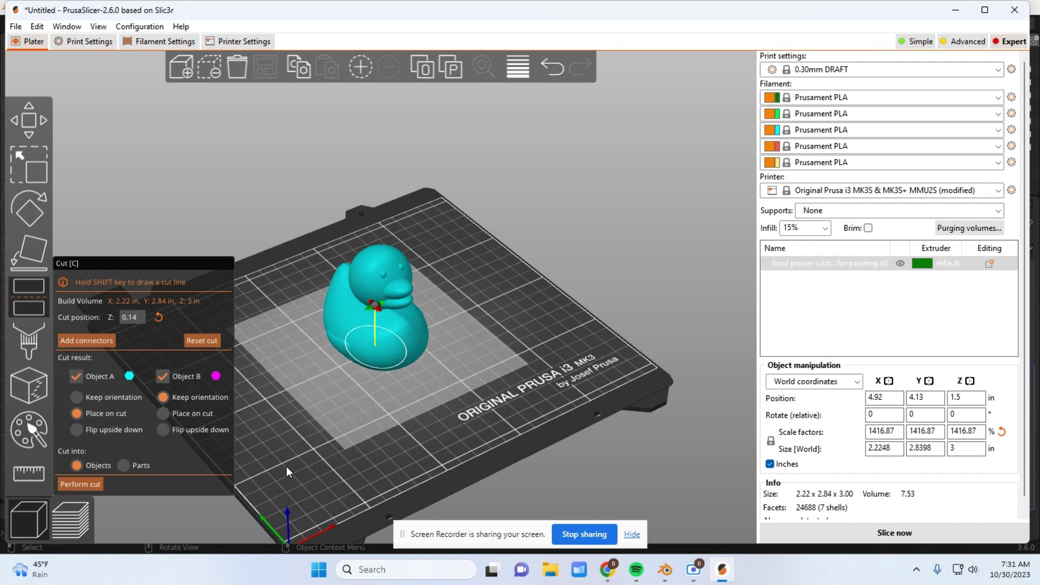
Perform the cut to split the duck into two separate objects, and clear the selection
mouse_move(286, 467)
left_mouse_down()
mouse_move(335, 437)
mouse_move(321, 437)
mouse_move(281, 470)
mouse_move(343, 441)
mouse_move(281, 440)
mouse_move(275, 456)
mouse_move(331, 434)
mouse_move(276, 463)
left_mouse_up()
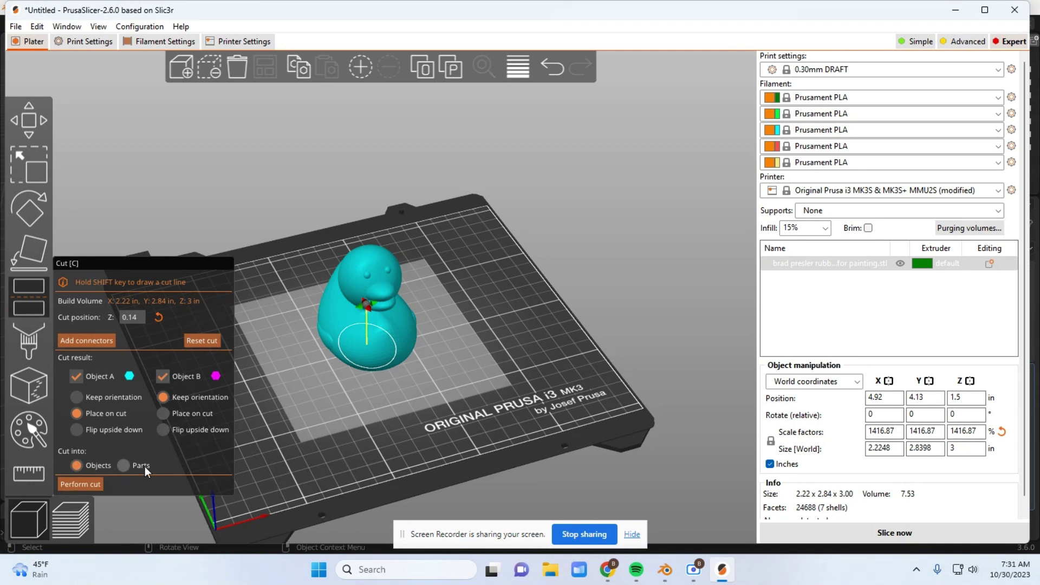
left_click(84, 485)
left_click(84, 484)
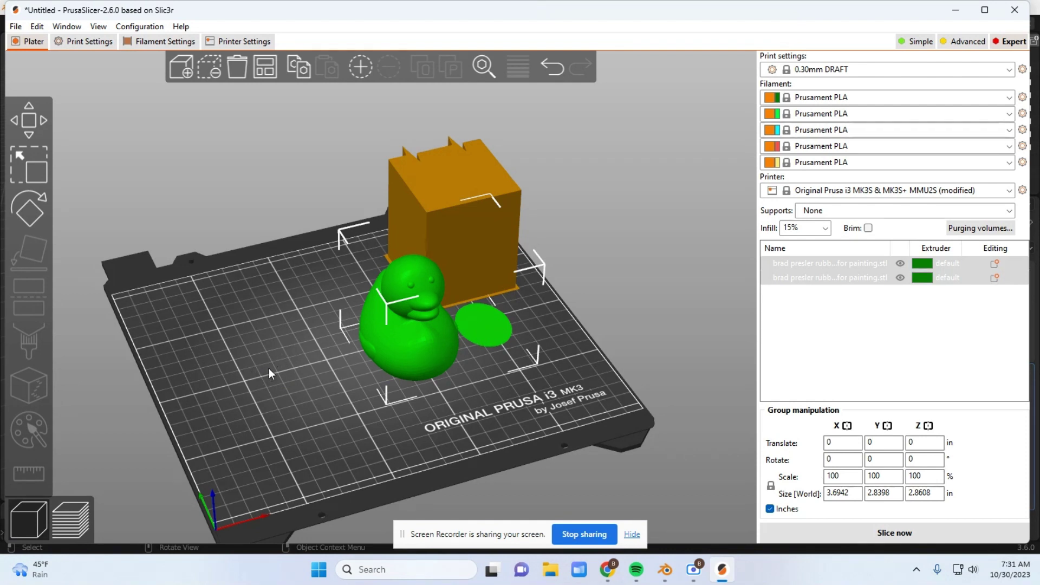
left_click(249, 383)
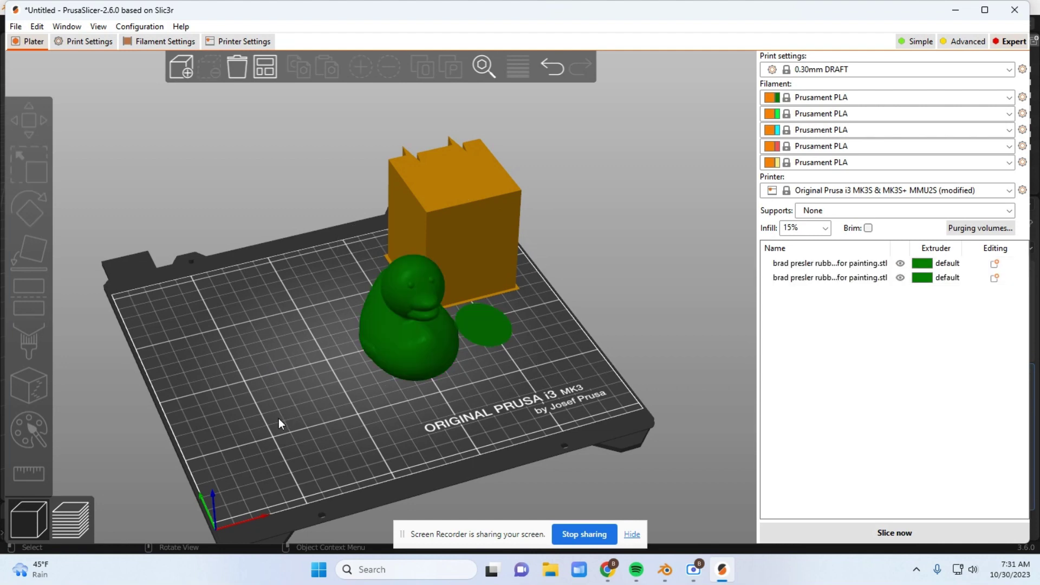
Delete the thin base slice that was cut off the duck
mouse_move(269, 421)
left_mouse_down()
mouse_move(256, 396)
mouse_move(242, 410)
mouse_move(278, 395)
mouse_move(263, 423)
mouse_move(272, 421)
left_mouse_up()
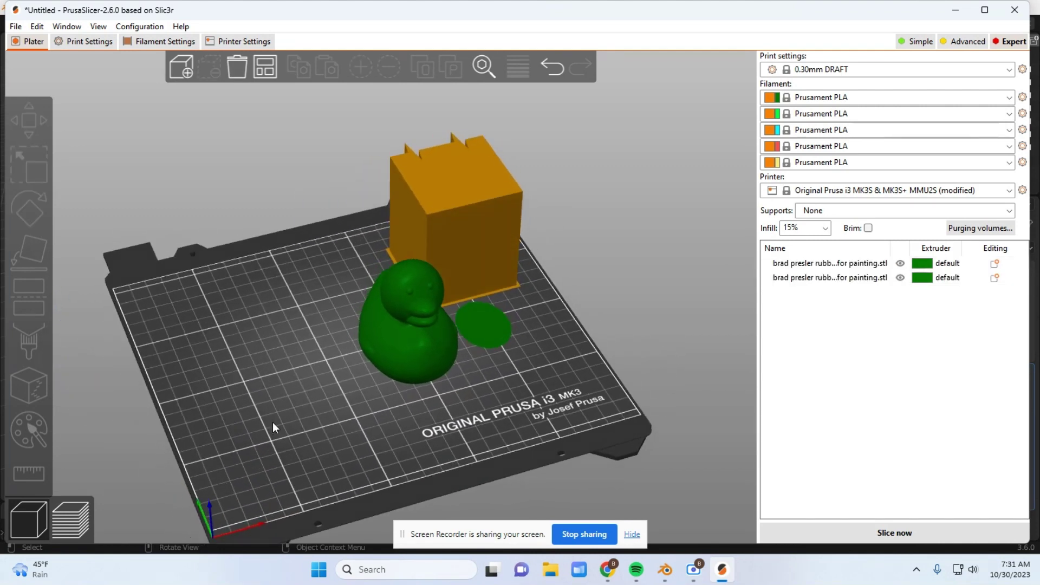
left_click(489, 331)
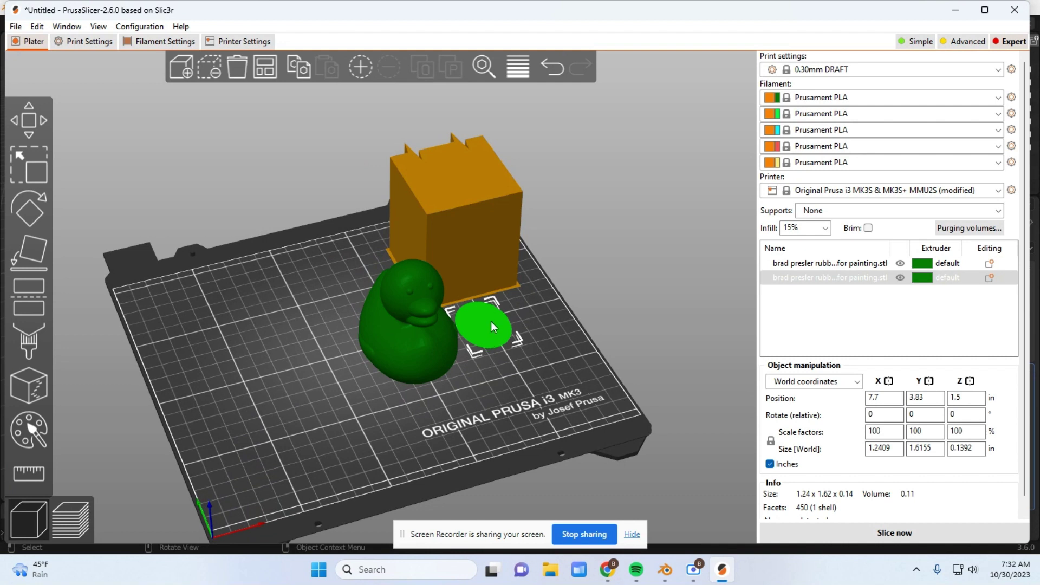
key("Delete")
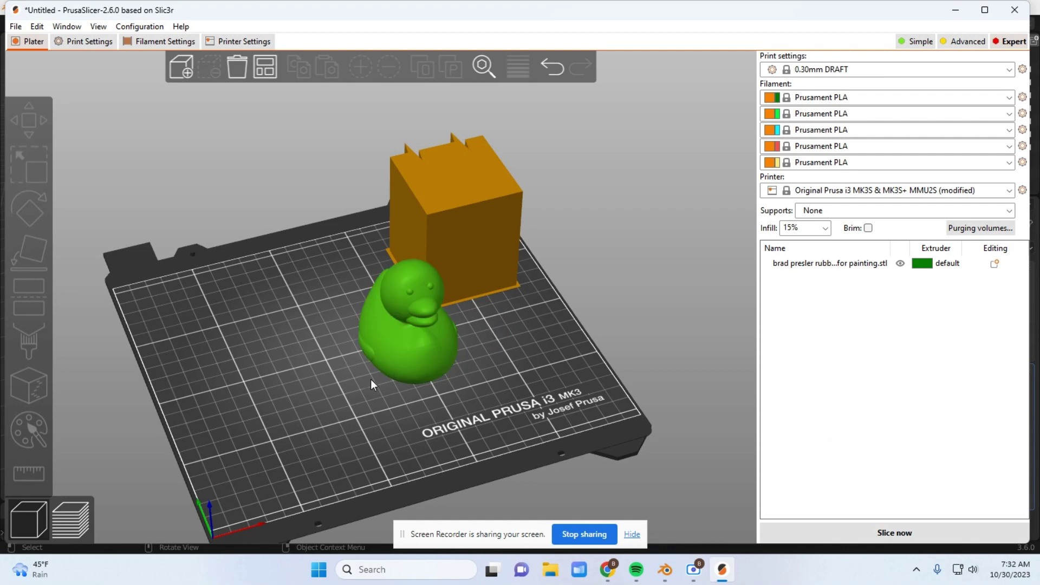
Move the duck away from the wipe tower to about X 4.13 in, Y 3.22 in on the bed
left_click_drag(305, 398, 329, 381)
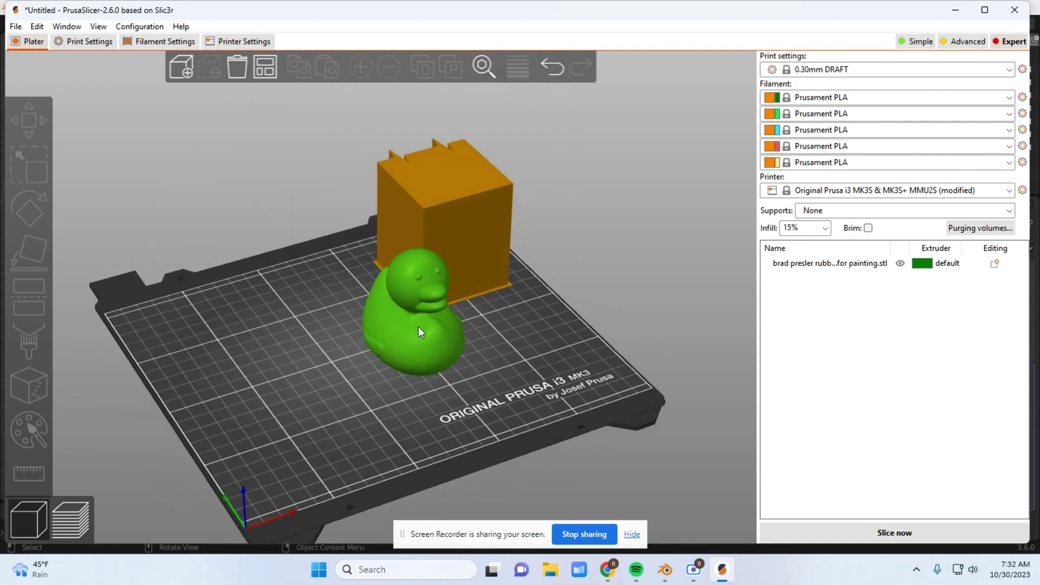
left_click_drag(418, 326, 350, 362)
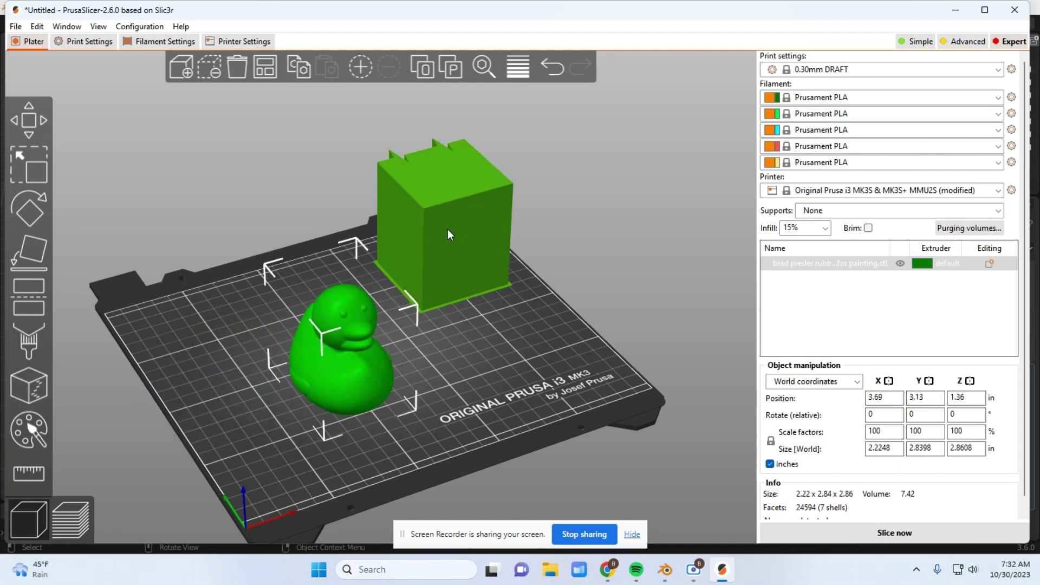
left_click_drag(356, 343, 372, 335)
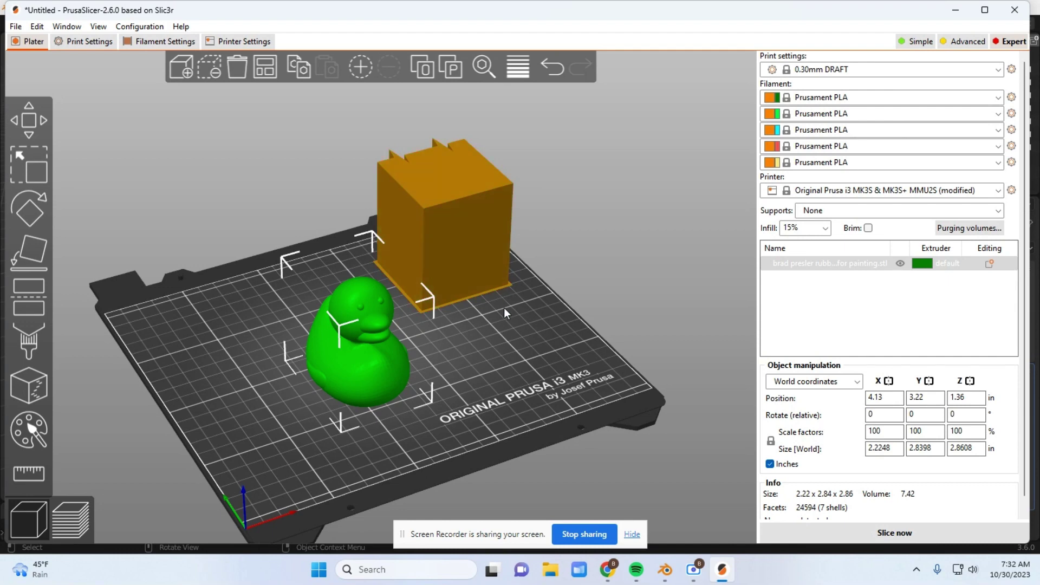
Move the duck on the bed to about X 4.5 in, Y 3.57 in, closer to the wipe tower
left_click_drag(480, 356, 539, 334)
left_click_drag(408, 377, 410, 365)
mouse_move(532, 343)
left_mouse_down()
mouse_move(498, 360)
mouse_move(518, 336)
mouse_move(519, 355)
left_mouse_up()
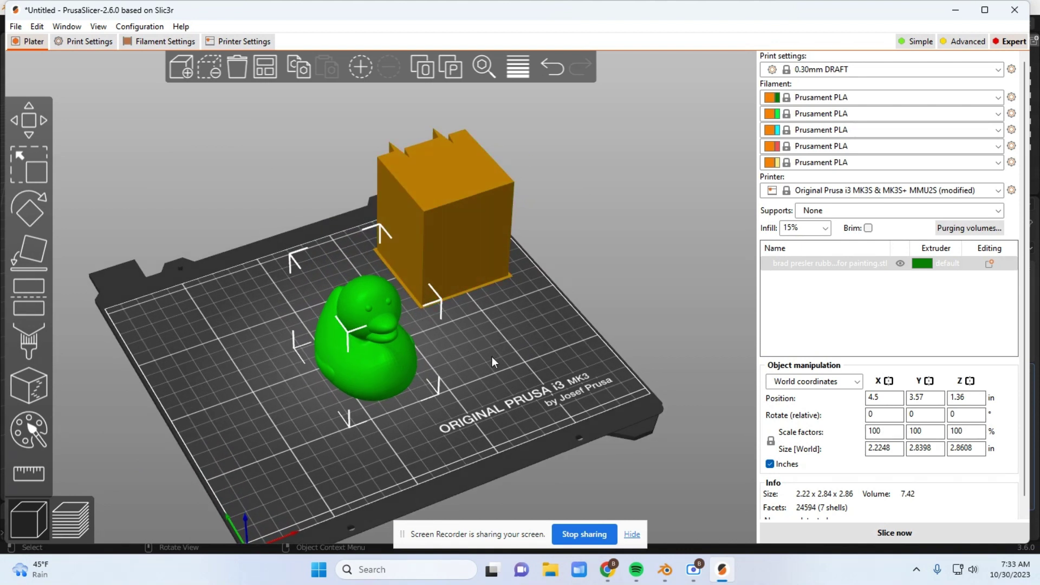
mouse_move(492, 359)
left_mouse_down()
mouse_move(487, 345)
mouse_move(460, 343)
mouse_move(490, 351)
left_mouse_up()
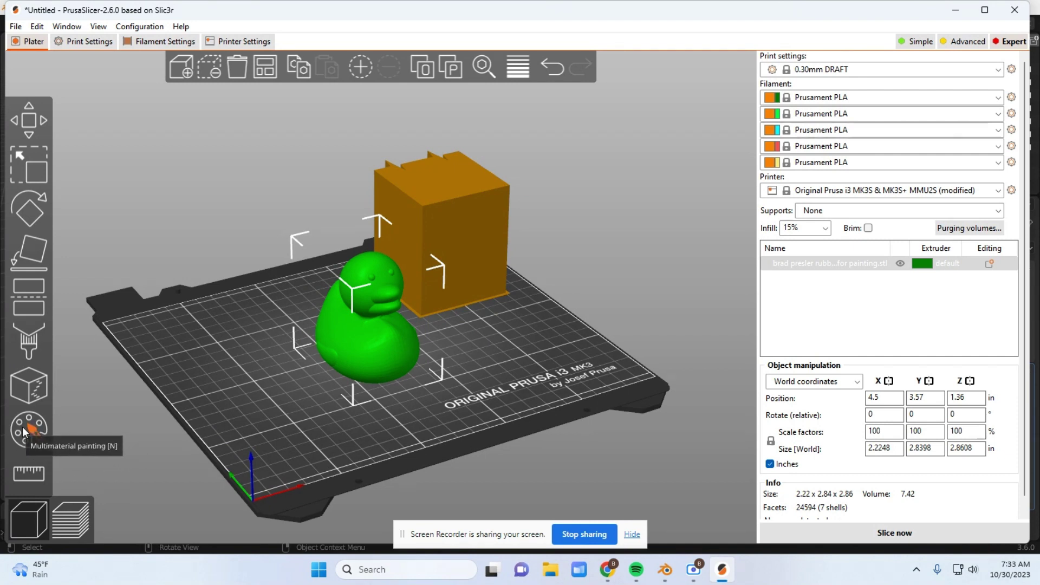
Compare the tools available in Simple and Advanced modes and return to Expert mode
left_click(917, 41)
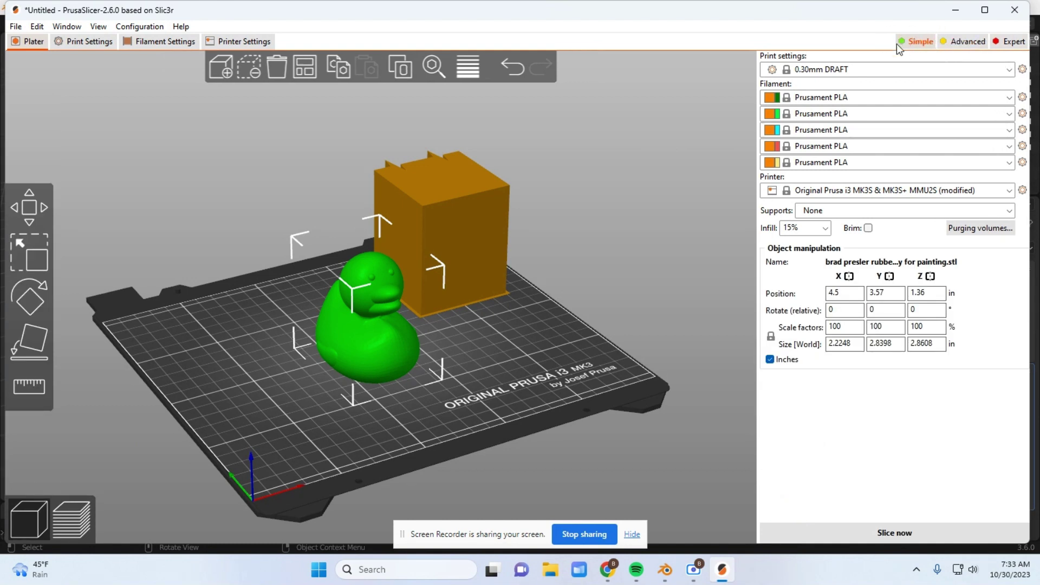
left_click(963, 42)
left_click(1006, 41)
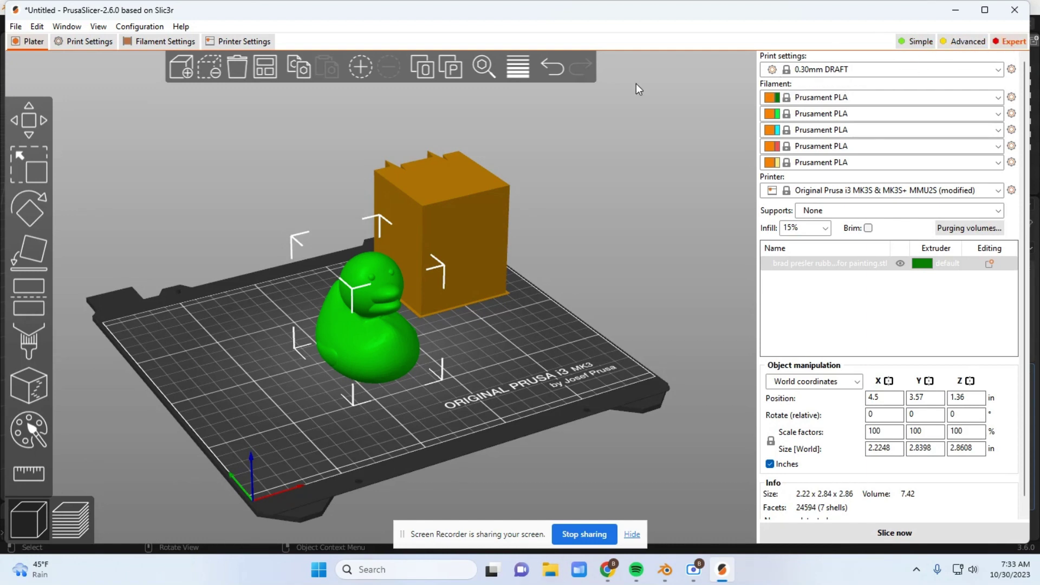
Start Multimaterial painting on the duck and set the first filament's extruder colour to yellow
left_click(30, 439)
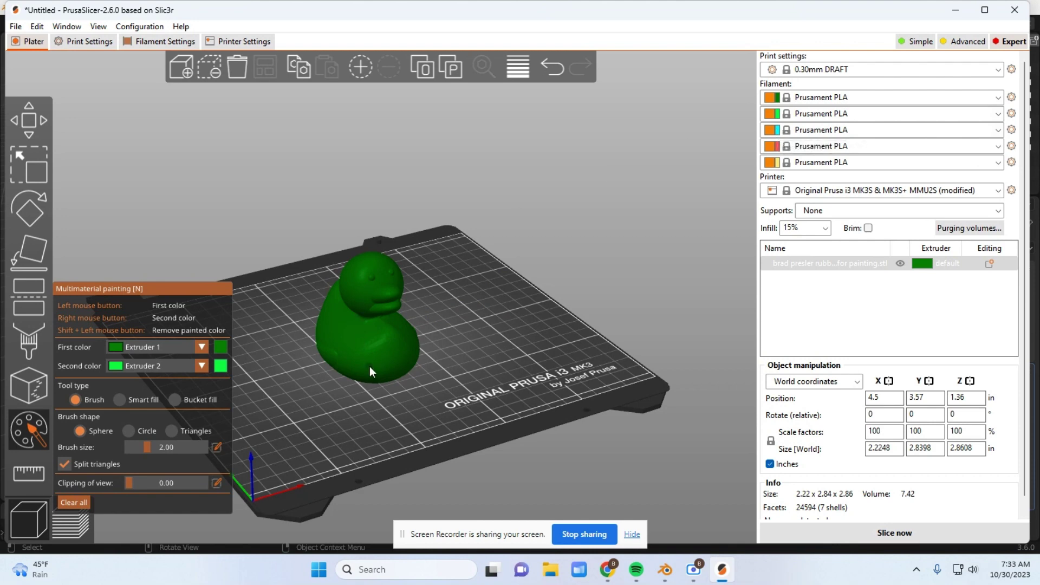
left_click(777, 98)
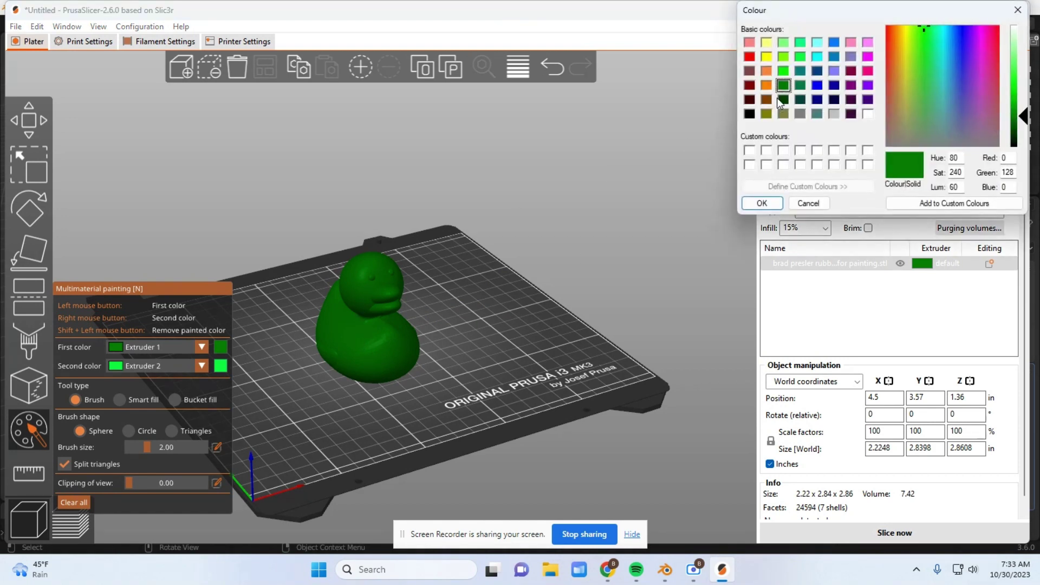
left_click(767, 56)
left_click(761, 203)
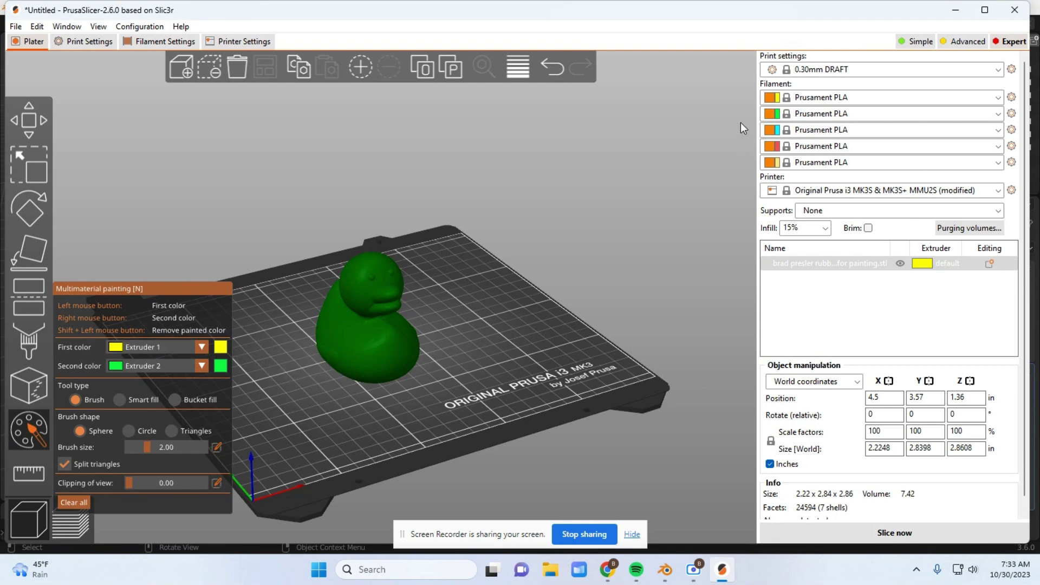
Set the second filament's extruder colour to orange and the third filament's to red
left_click(780, 115)
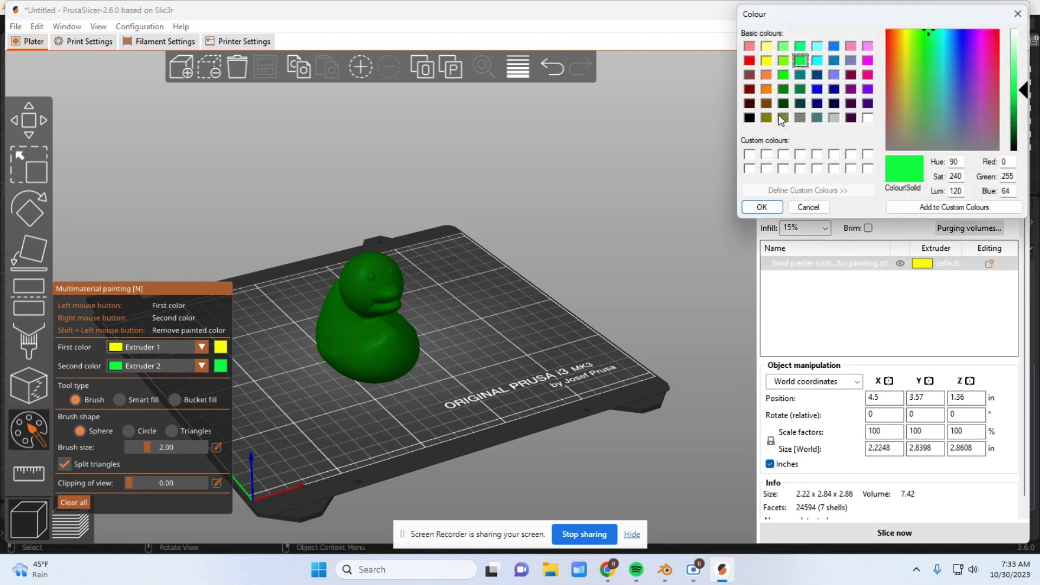
left_click(767, 89)
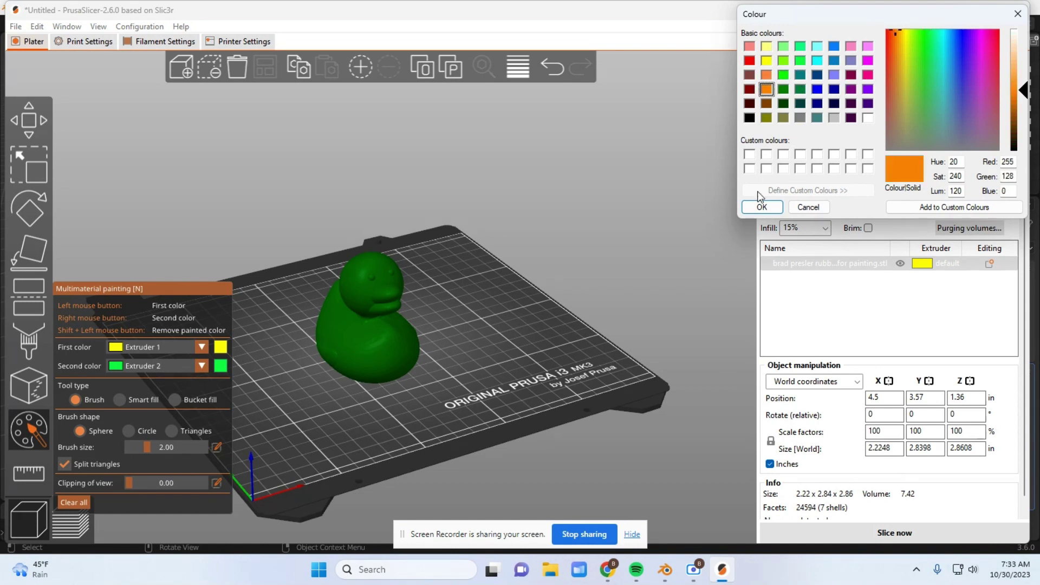
left_click(755, 206)
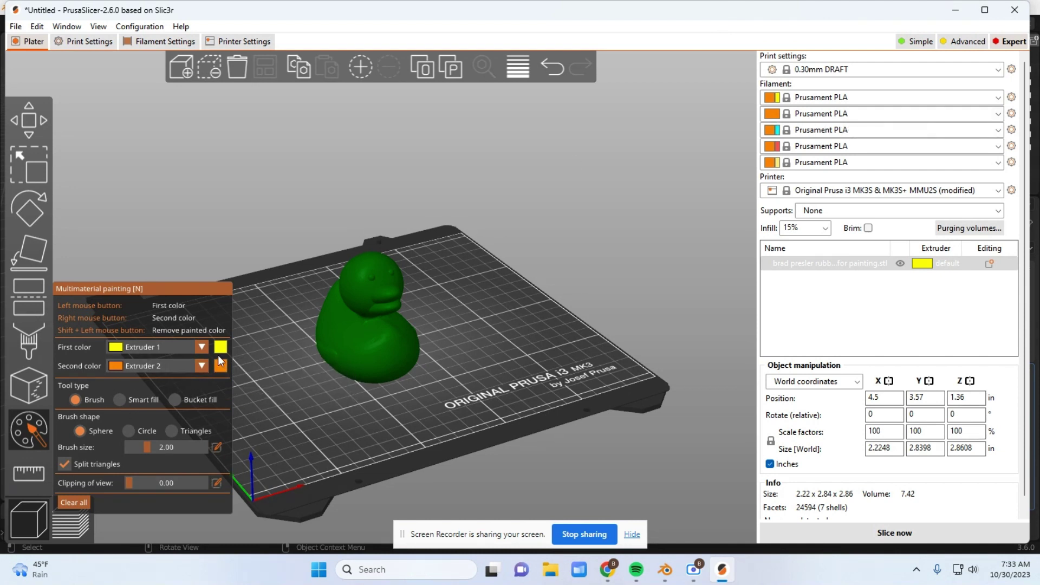
left_click(778, 130)
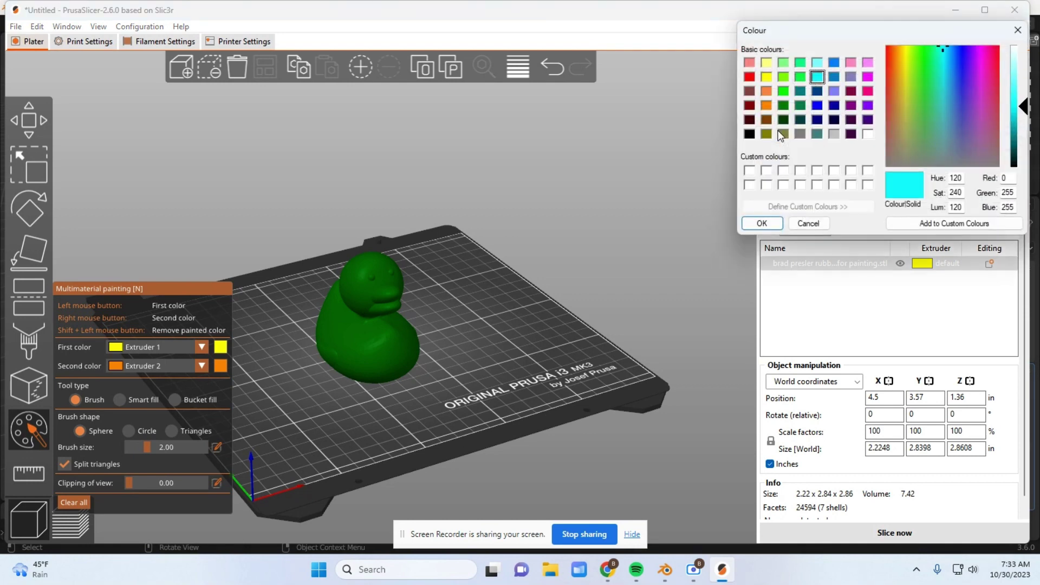
left_click(750, 77)
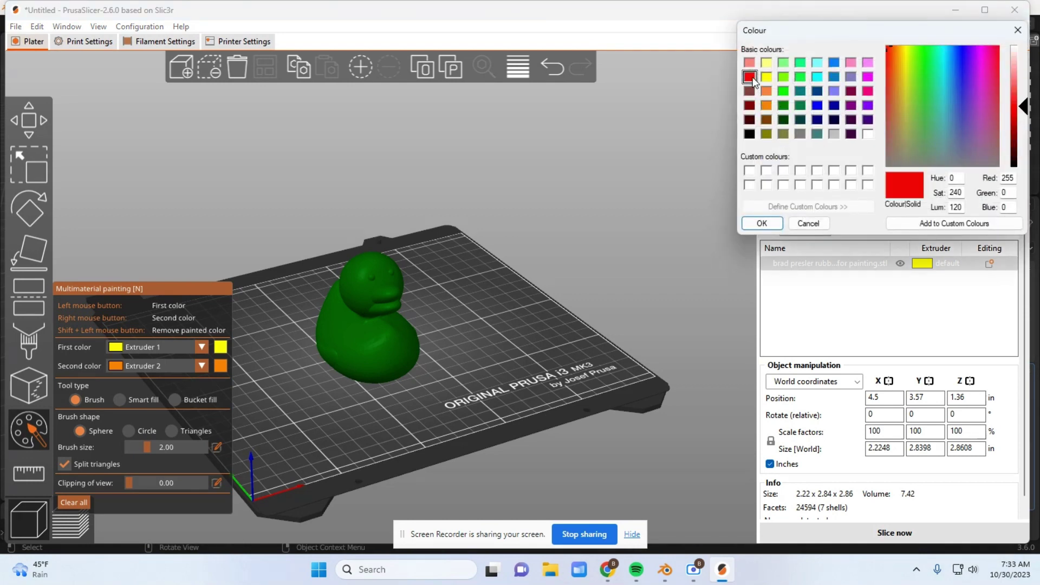
left_click(761, 223)
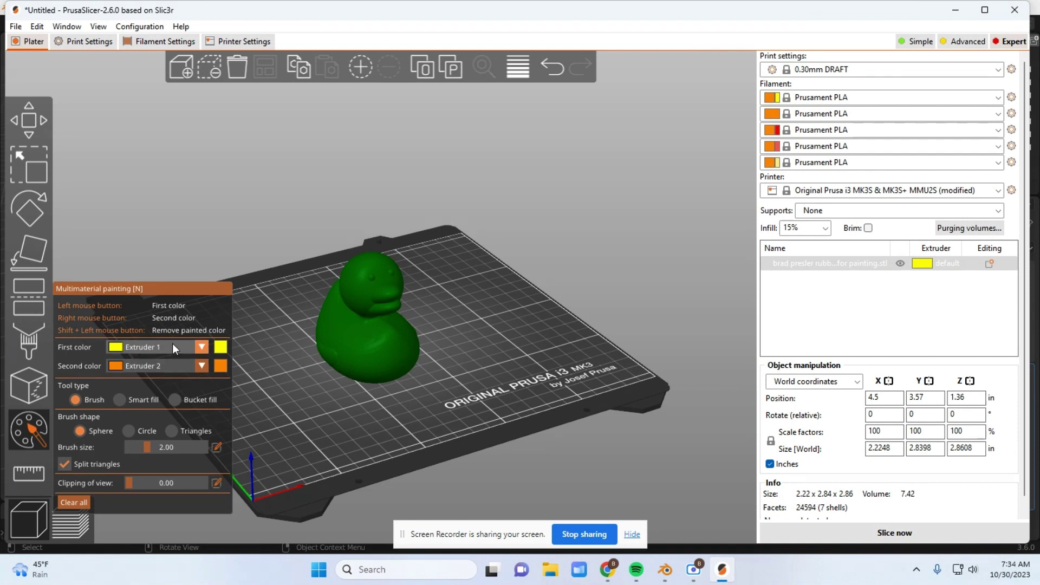
Assign Extruder 3 as the second painting colour and brush a yellow Extruder 1 stroke across the duck's chest
left_click(201, 366)
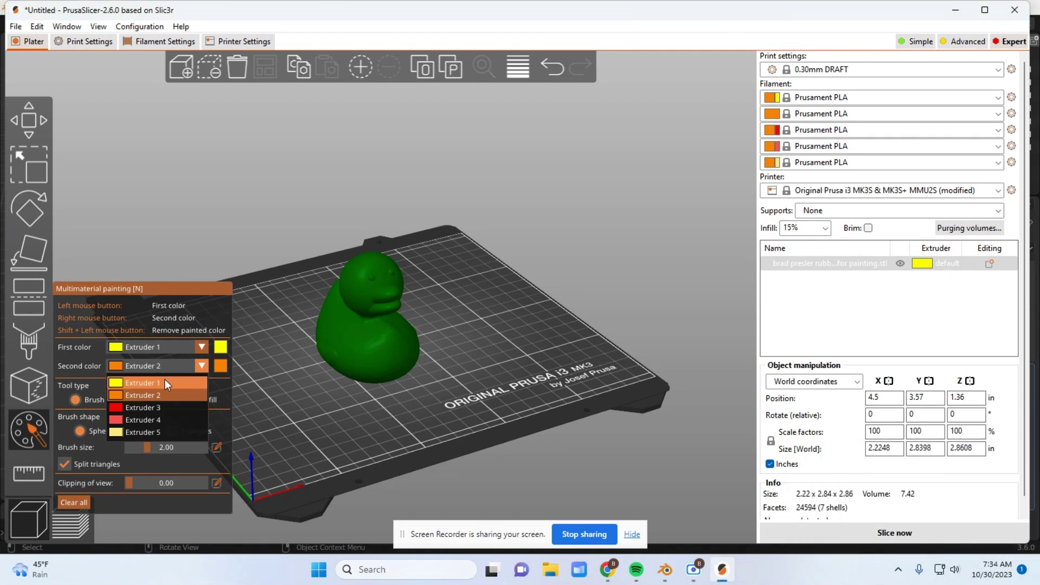
left_click(158, 408)
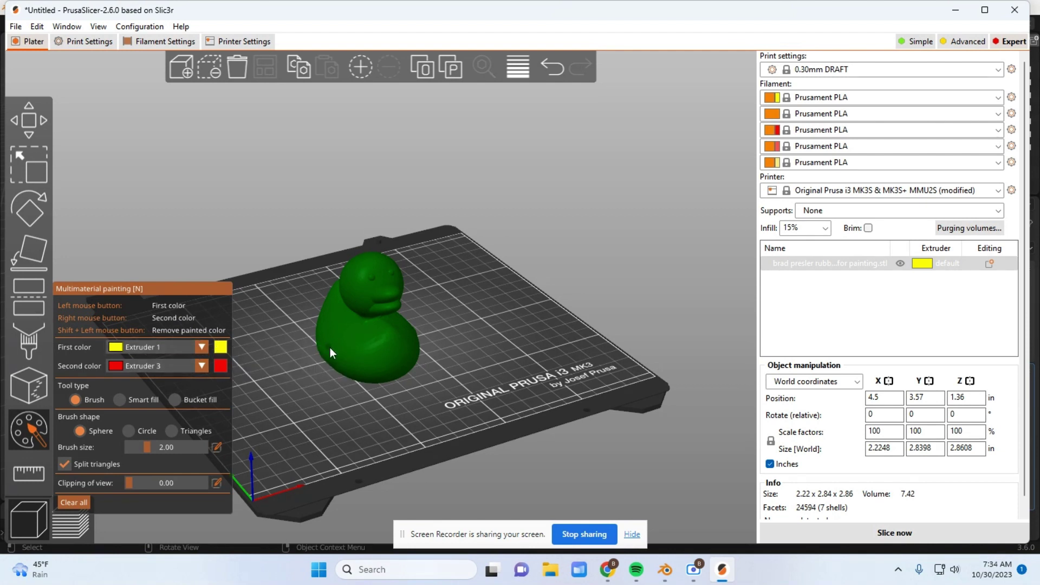
left_click_drag(337, 329, 396, 325)
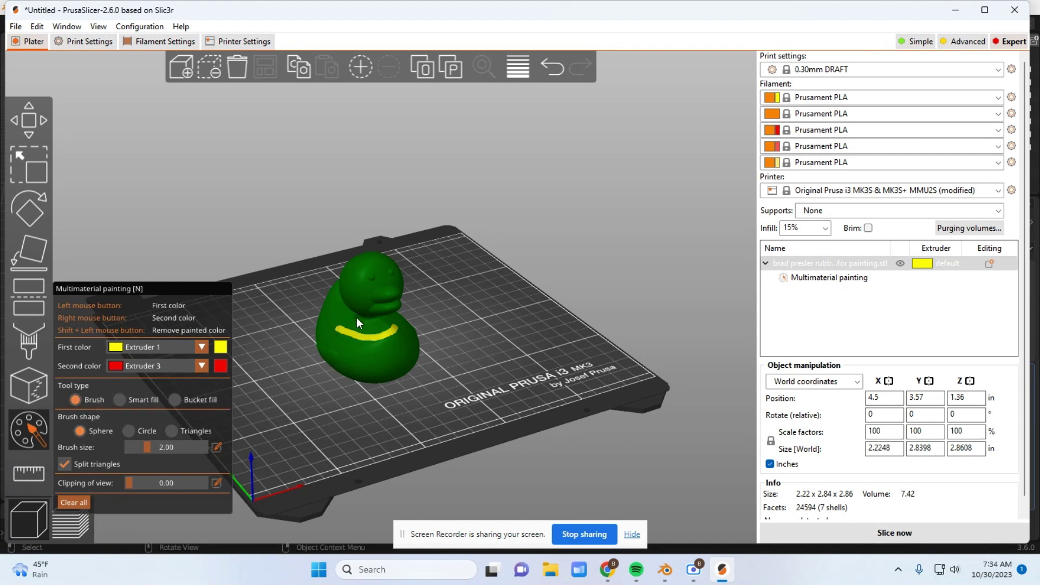
Fill the duck's body and head with yellow Extruder 1 using Smart fill at a 30° angle
left_click(120, 400)
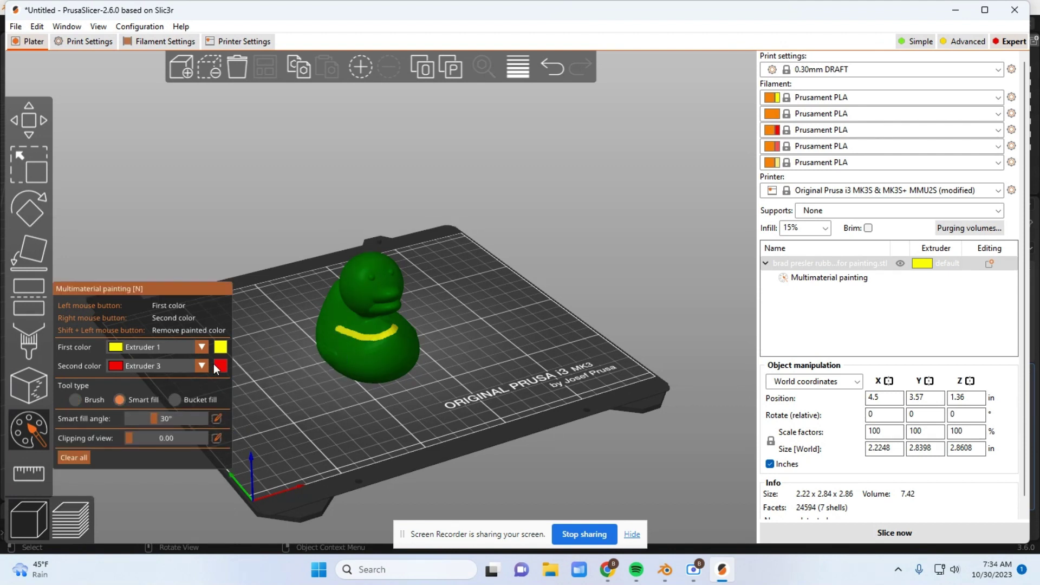
left_click(372, 348)
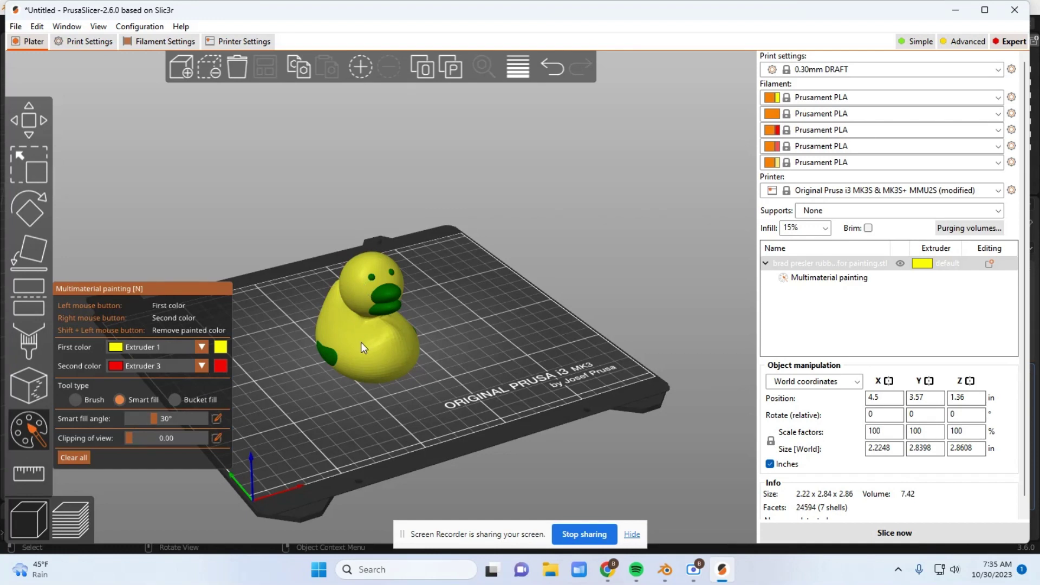
left_click_drag(352, 431, 369, 415)
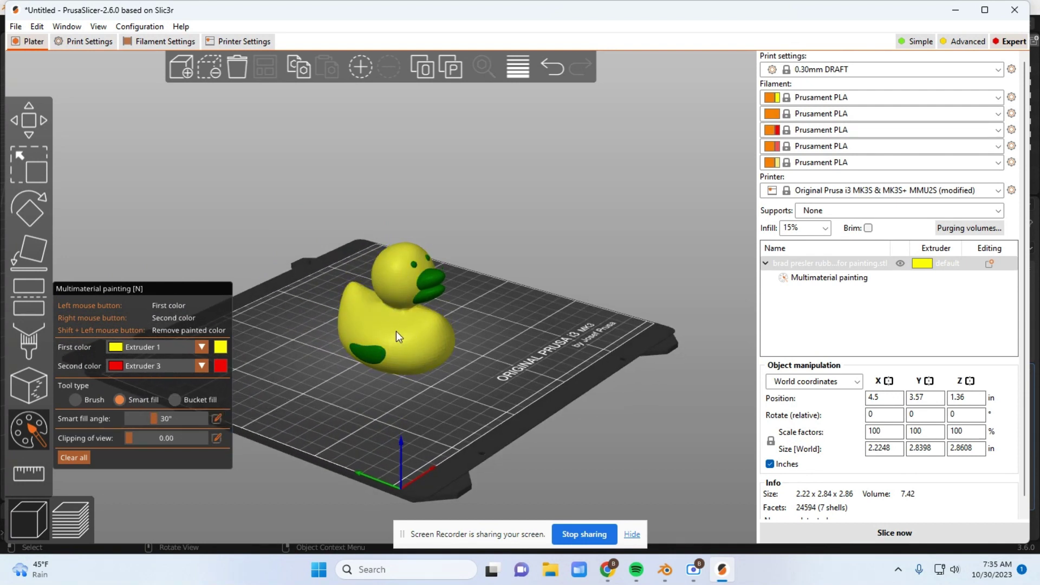
left_click_drag(375, 410, 174, 427)
left_click_drag(337, 395, 380, 394)
Try Smart fill angles of 55° and 90°, and return the angle to 30°
left_click(175, 418)
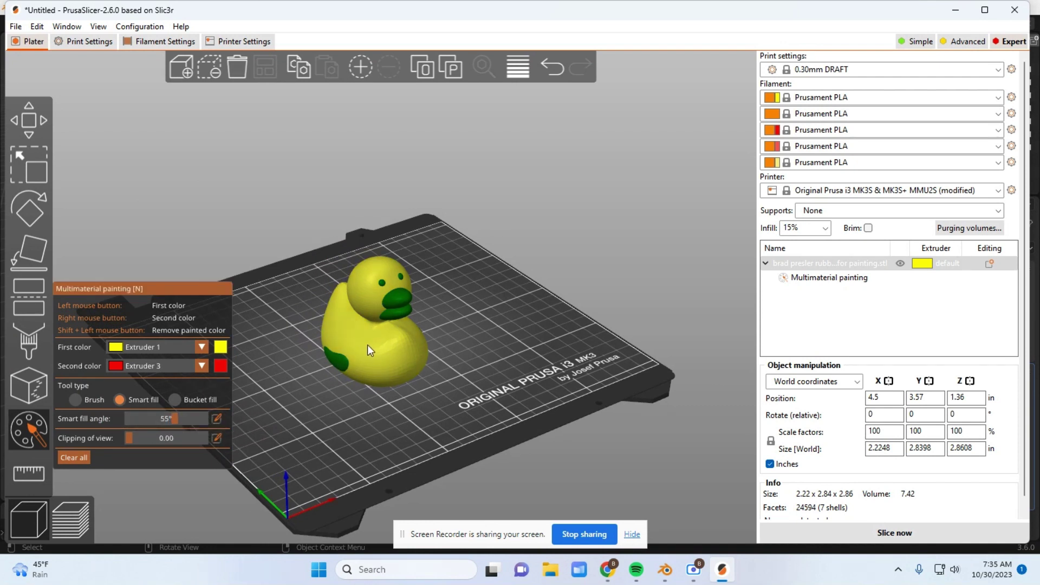
left_click(198, 418)
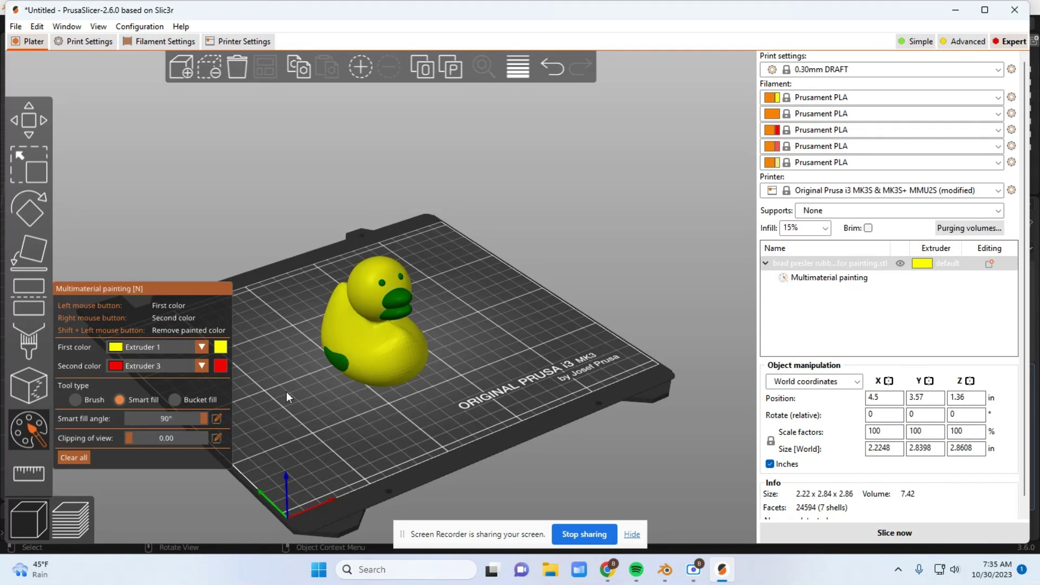
left_click(207, 420)
left_click_drag(207, 421, 154, 422)
mouse_move(369, 400)
left_mouse_down()
mouse_move(401, 379)
mouse_move(364, 398)
mouse_move(377, 395)
left_mouse_up()
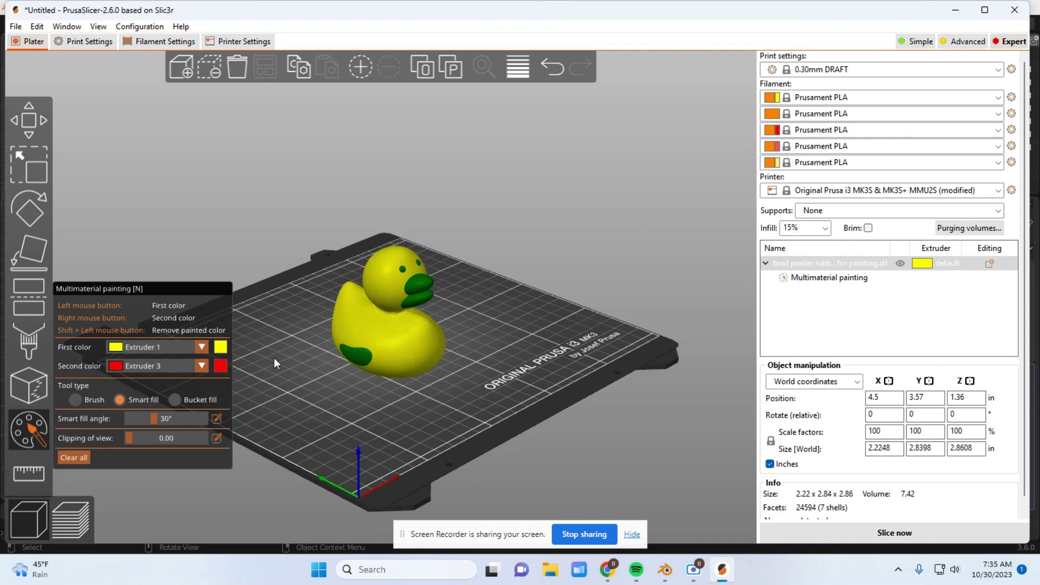
Set the second colour to Extruder 2 and fill the eyes, beak and low side patch with orange using Smart fill
left_click(203, 361)
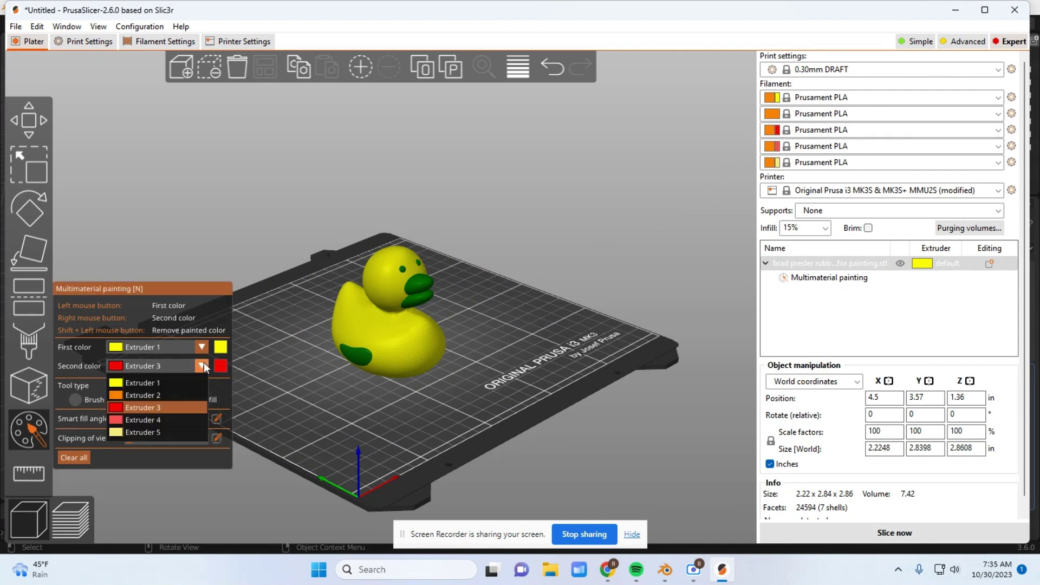
left_click(184, 392)
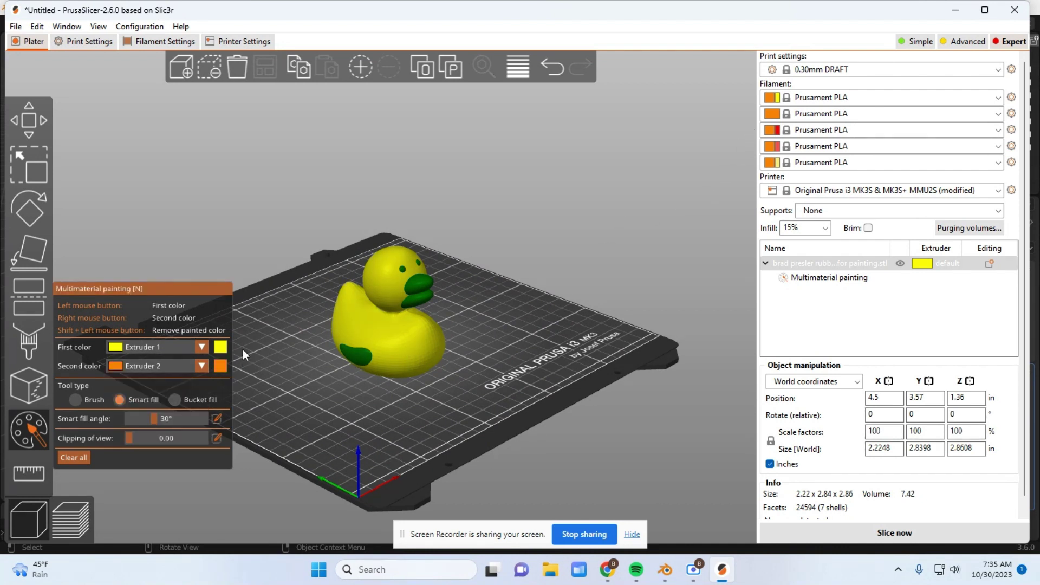
right_click(421, 263)
left_click(414, 269)
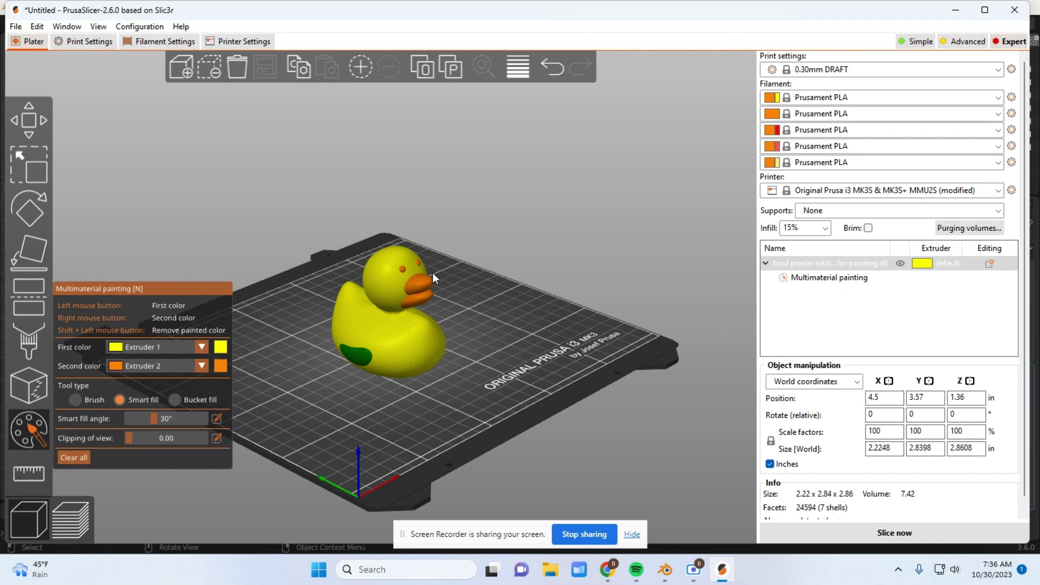
mouse_move(527, 349)
left_mouse_down()
mouse_move(409, 353)
mouse_move(438, 374)
mouse_move(486, 358)
mouse_move(447, 374)
mouse_move(389, 373)
mouse_move(402, 355)
mouse_move(432, 355)
mouse_move(473, 377)
mouse_move(430, 373)
mouse_move(418, 417)
mouse_move(412, 411)
left_mouse_up()
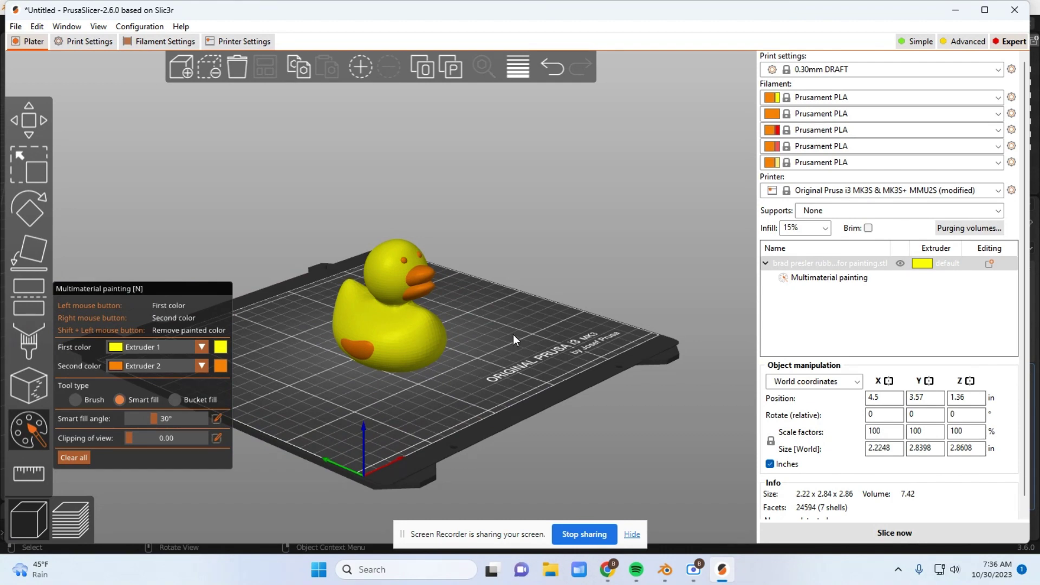
mouse_move(517, 332)
left_mouse_down()
mouse_move(503, 340)
mouse_move(520, 347)
left_mouse_up()
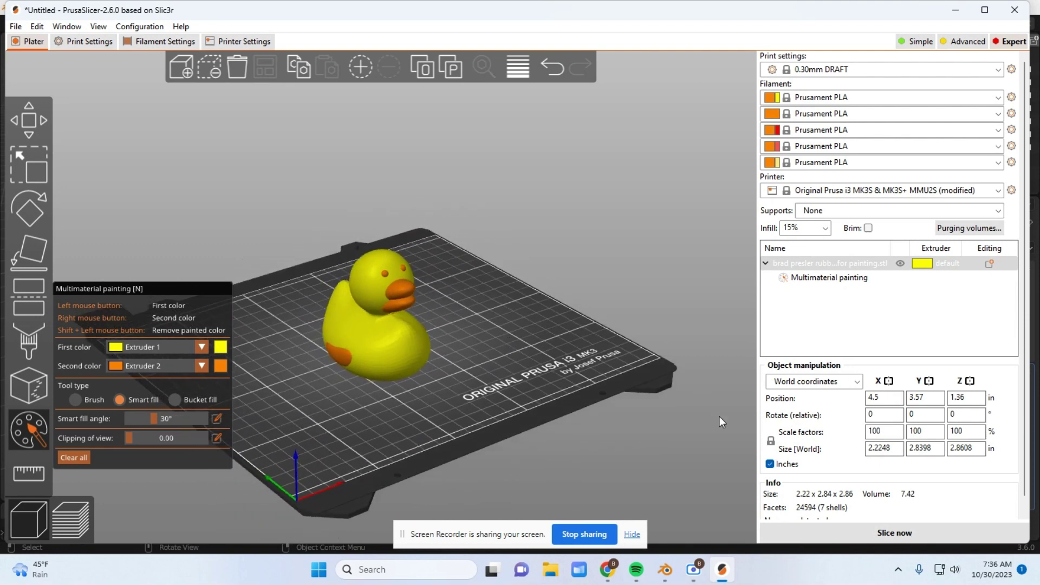
Slice the painted duck and expand the details of the print stability warning
left_click(894, 535)
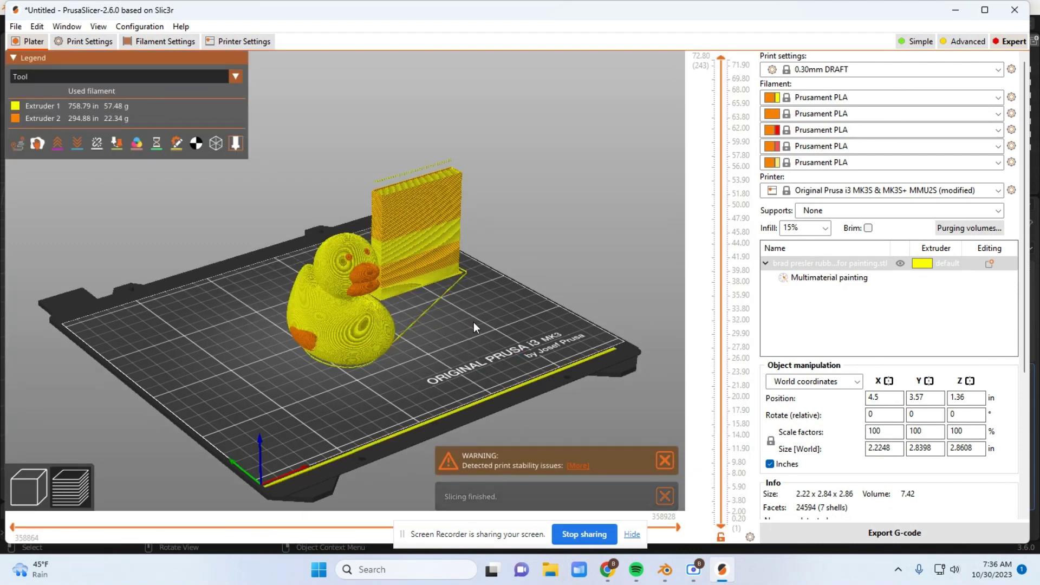
mouse_move(472, 341)
left_mouse_down()
mouse_move(480, 335)
mouse_move(454, 343)
mouse_move(378, 332)
mouse_move(488, 326)
mouse_move(476, 338)
left_mouse_up()
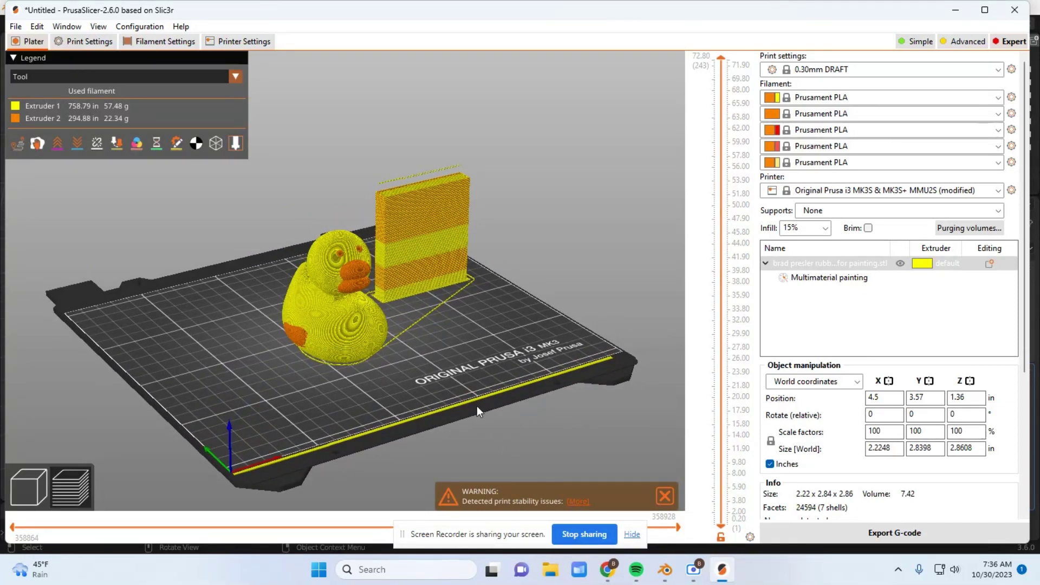
mouse_move(460, 359)
left_mouse_down()
mouse_move(505, 336)
mouse_move(448, 366)
left_mouse_up()
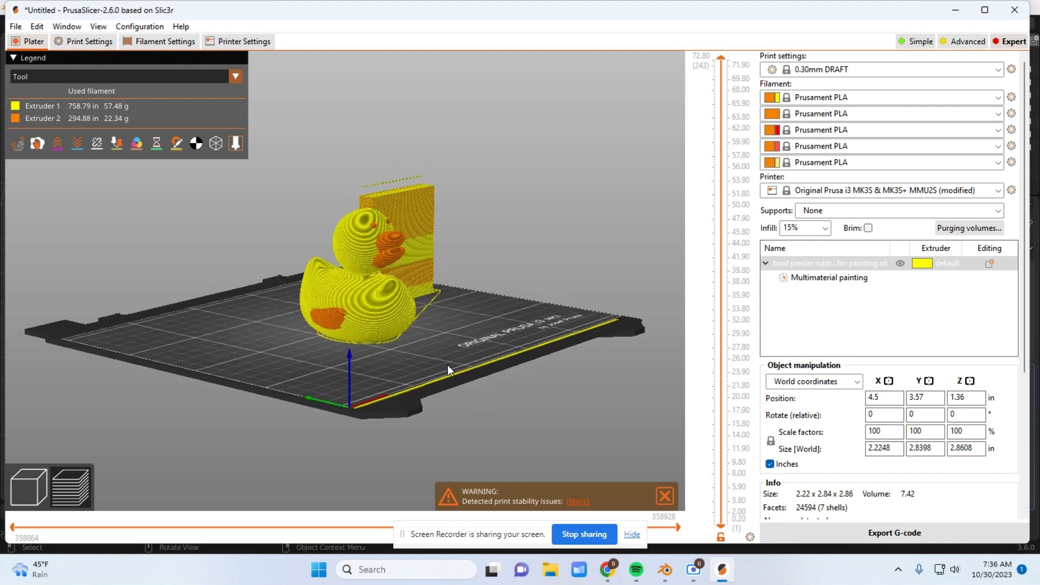
left_click_drag(504, 344, 554, 366)
left_click(574, 502)
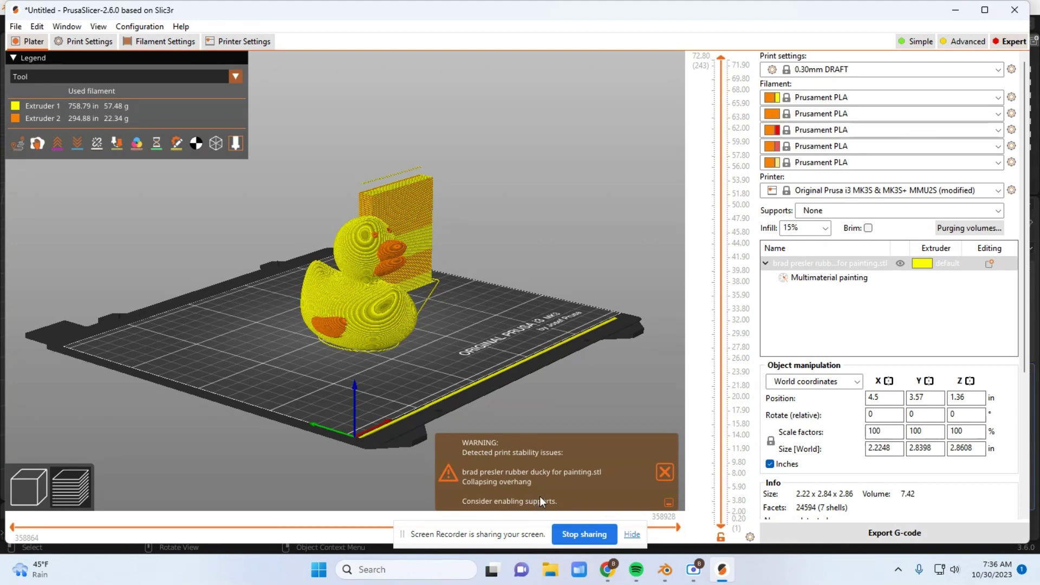
mouse_move(496, 339)
left_mouse_down()
mouse_move(490, 323)
mouse_move(488, 335)
left_mouse_up()
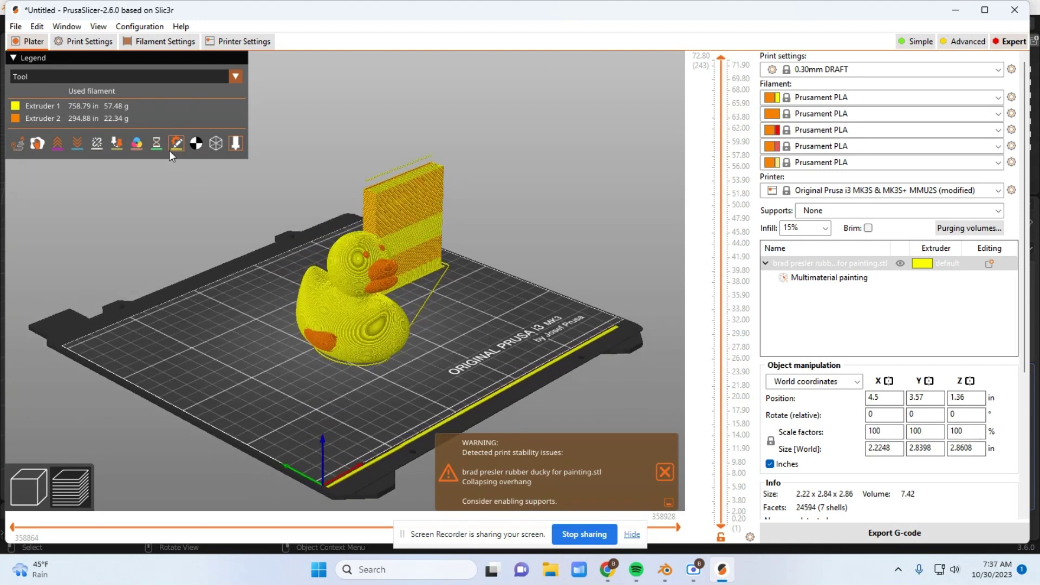
Colour the sliced preview by Feature type and examine the duck's underside
left_click(235, 76)
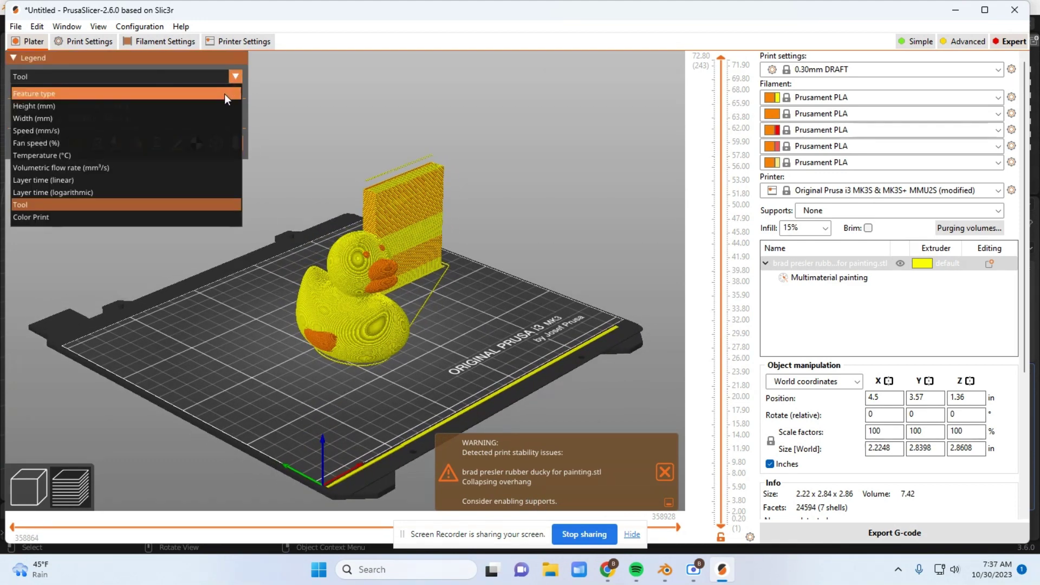
left_click(217, 93)
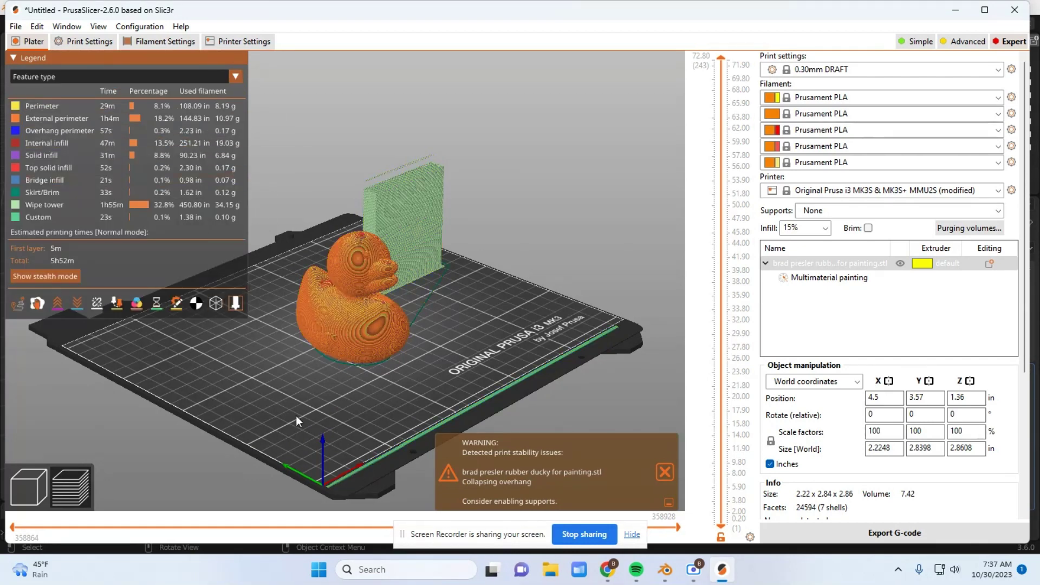
left_click_drag(295, 415, 318, 355)
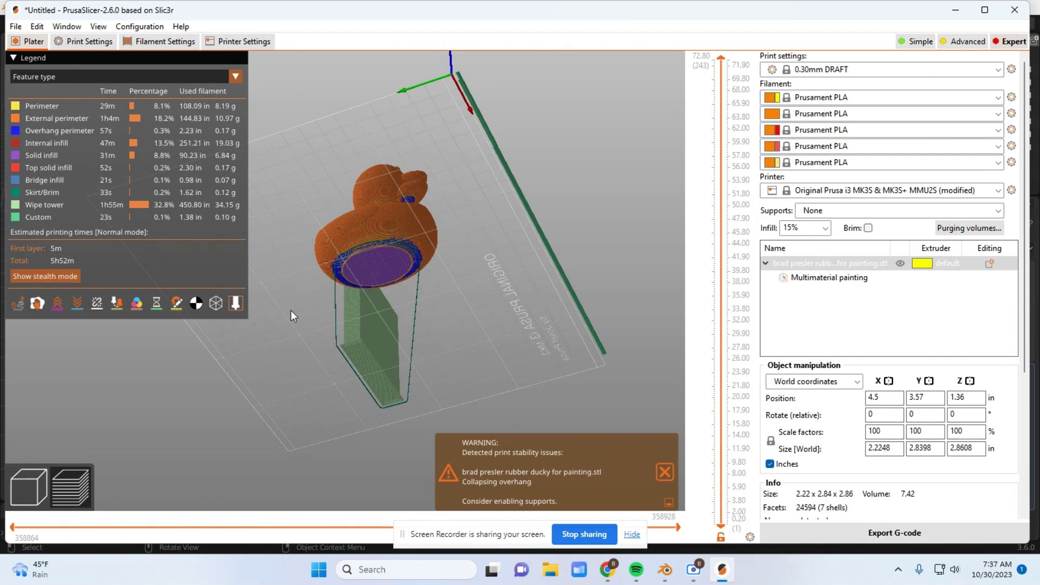
Inspect the sliced duck from several sides, dismiss the stability warning and colour the preview by Color Print
left_click_drag(291, 311, 320, 342)
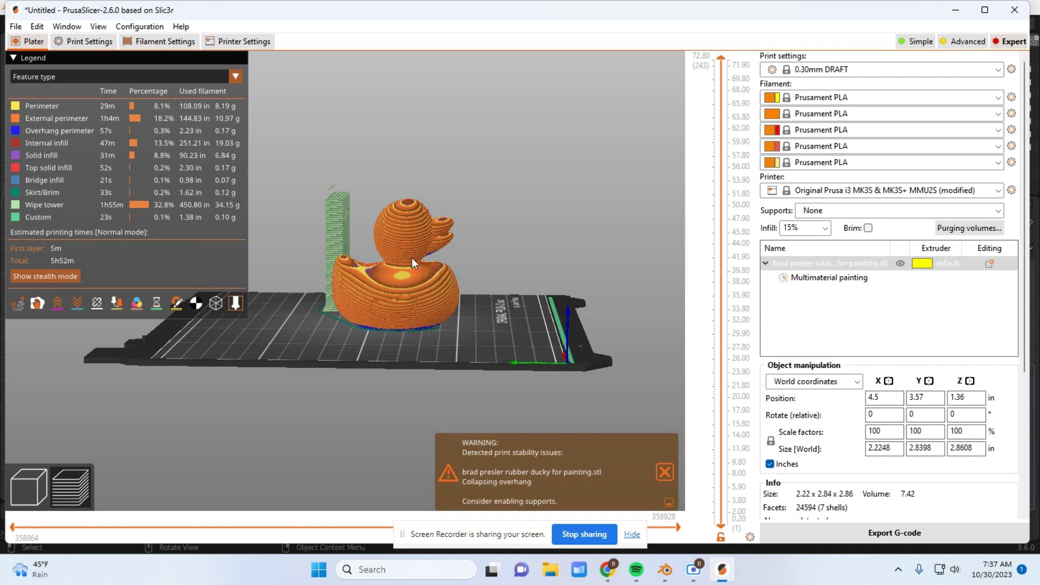
left_click_drag(505, 282, 402, 259)
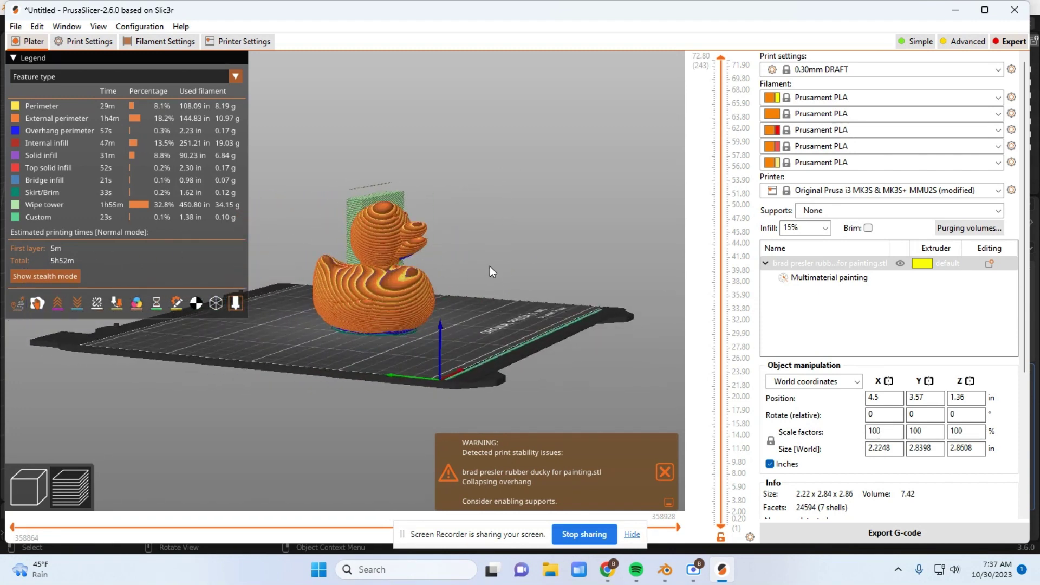
mouse_move(490, 269)
left_mouse_down()
mouse_move(504, 256)
mouse_move(472, 263)
mouse_move(477, 251)
mouse_move(451, 273)
mouse_move(408, 275)
mouse_move(463, 272)
mouse_move(465, 282)
mouse_move(509, 246)
mouse_move(499, 254)
left_mouse_up()
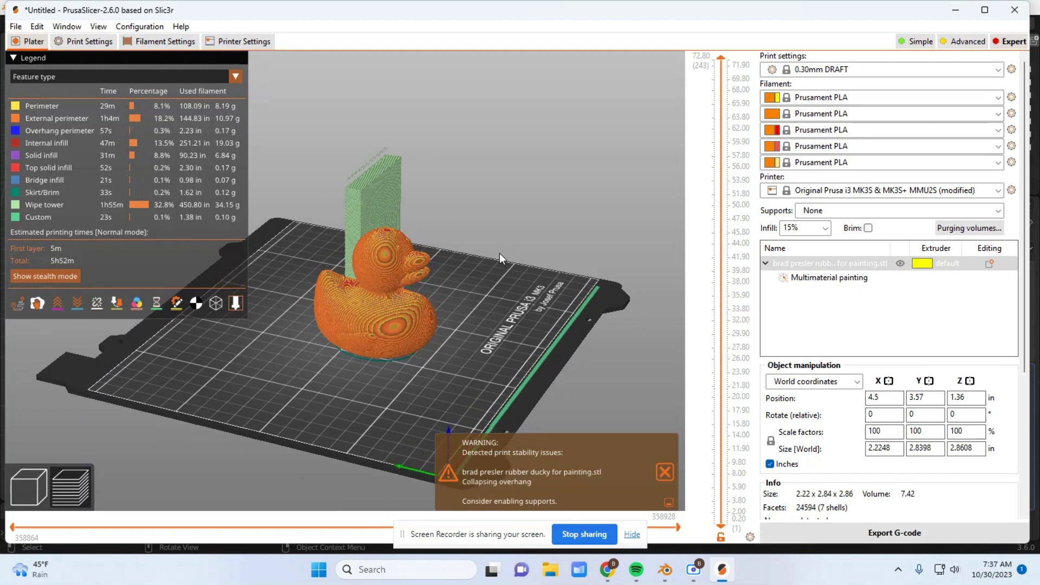
left_click(666, 473)
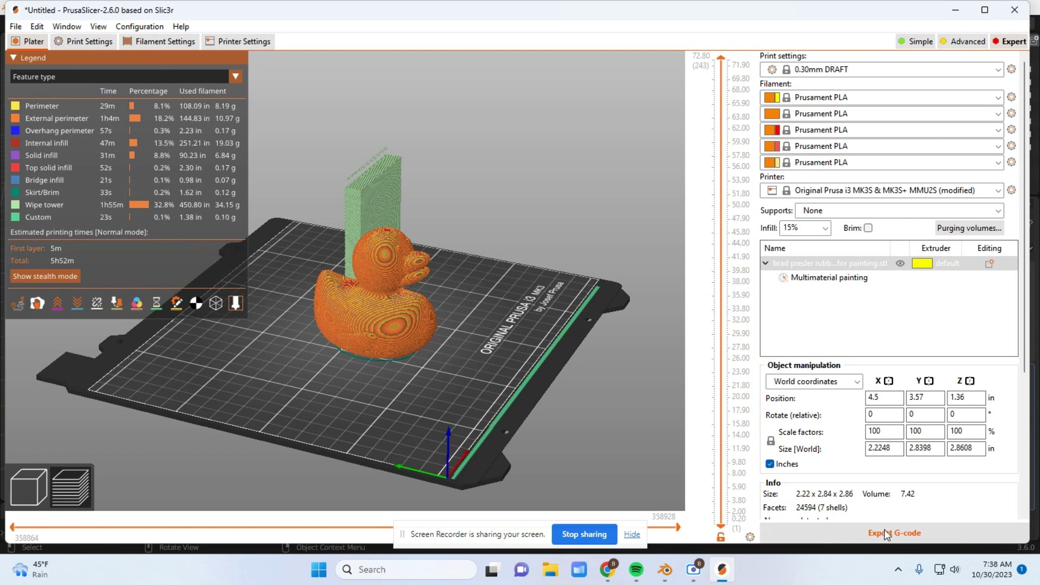
left_click_drag(551, 302, 461, 266)
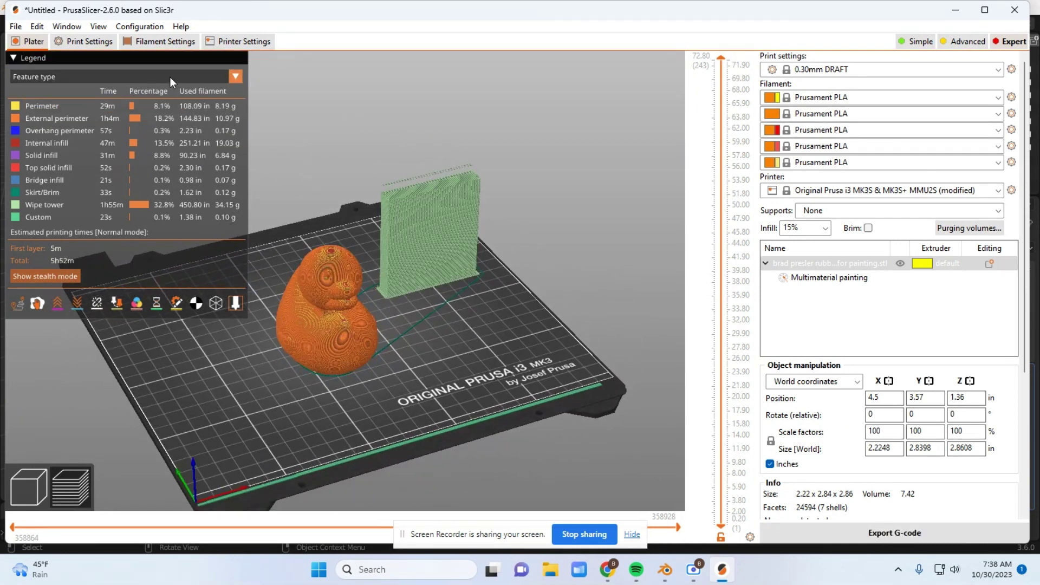
left_click(191, 77)
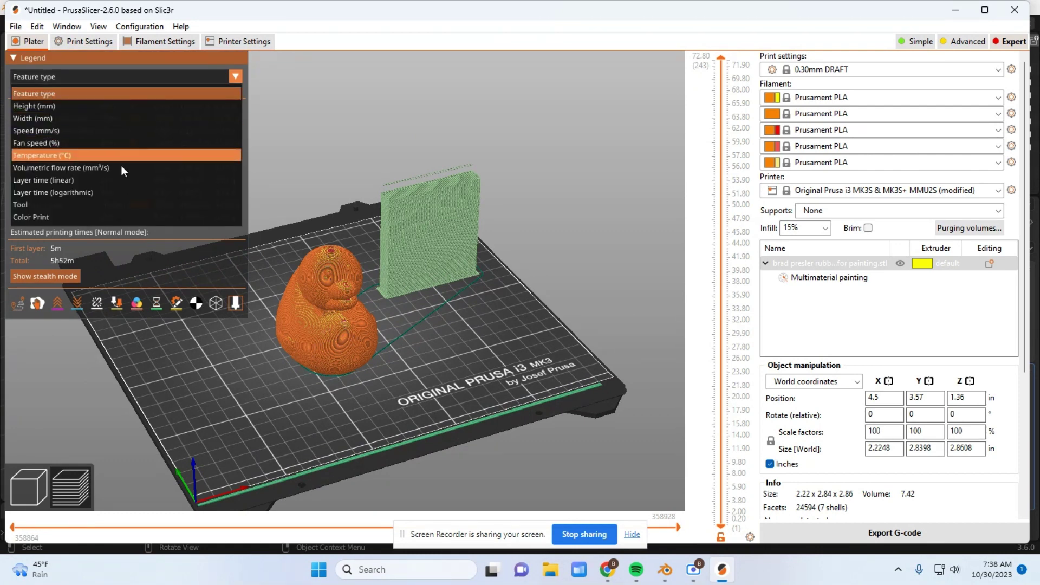
left_click(103, 215)
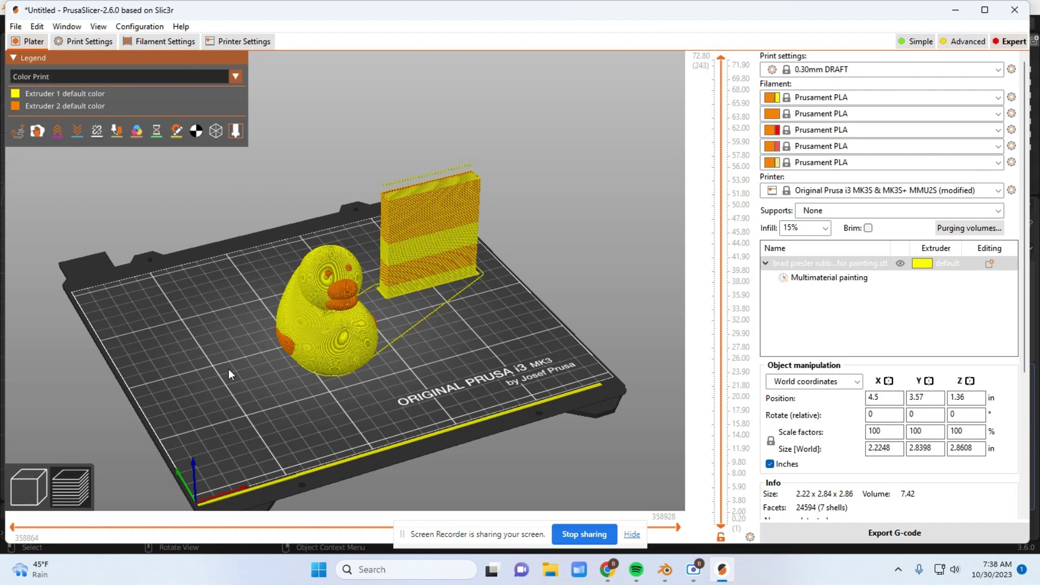
left_click_drag(228, 369, 215, 284)
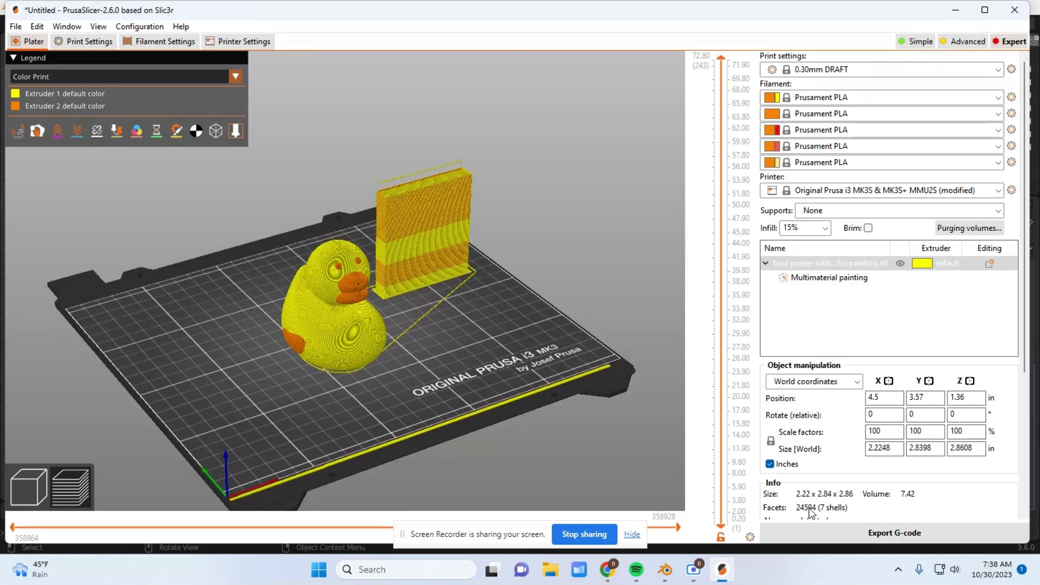
Export the single duck's G-code to the Documents folder under the suggested file name
left_click(893, 534)
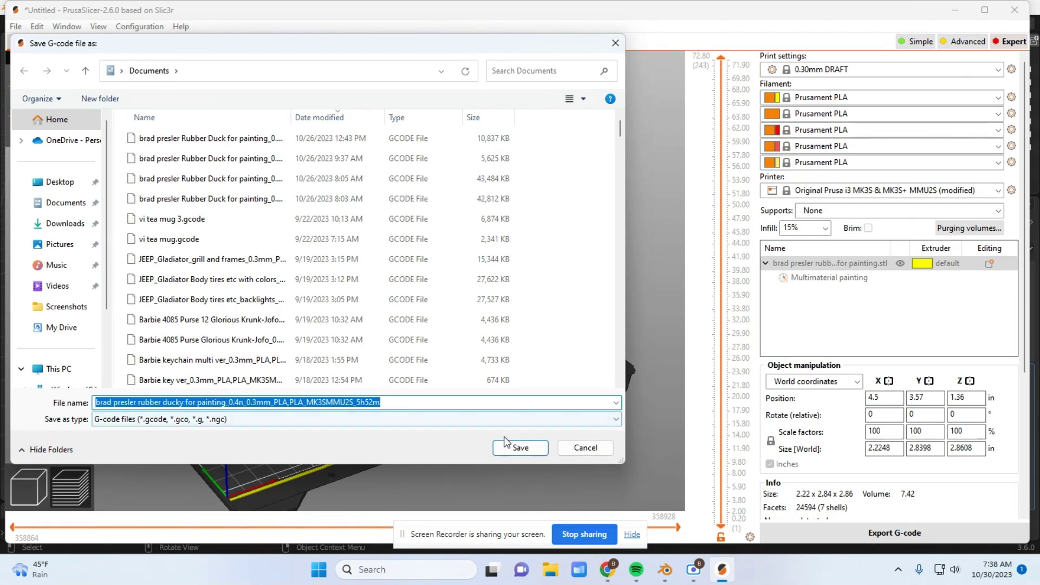
left_click(521, 446)
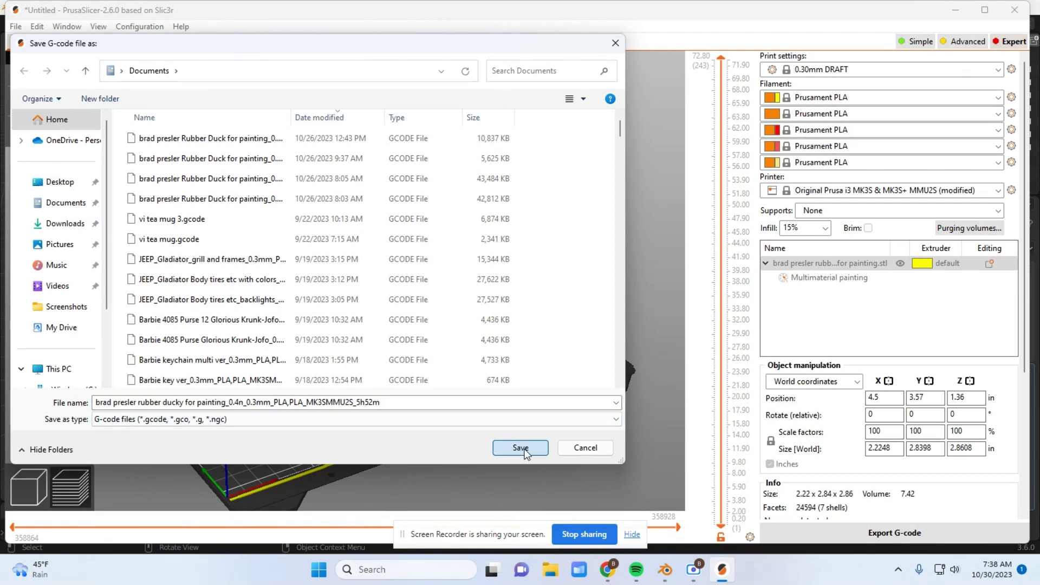
left_click(522, 448)
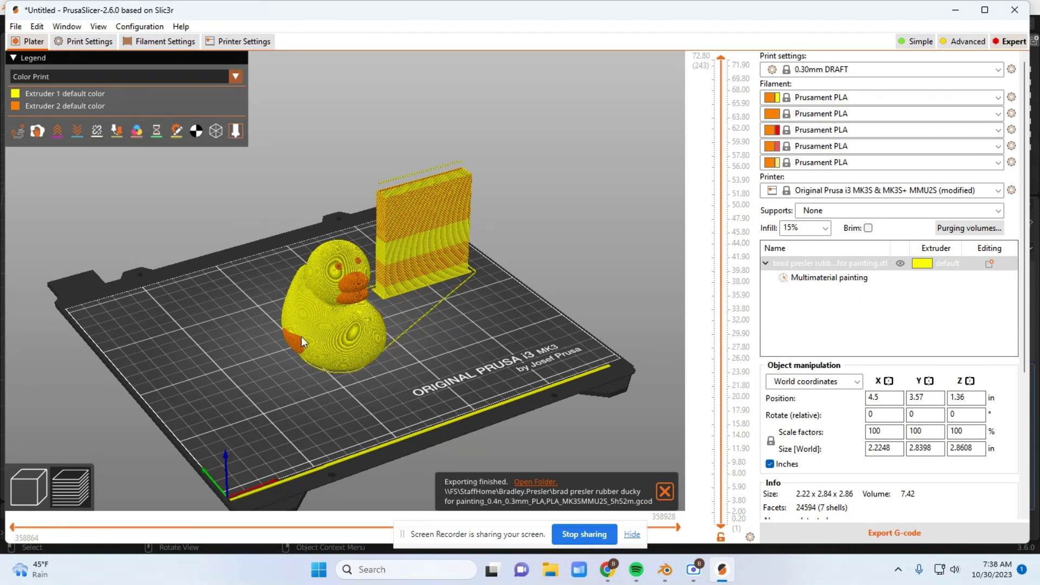
Save the project as a 3MF file in Documents under the suggested name
left_click(16, 27)
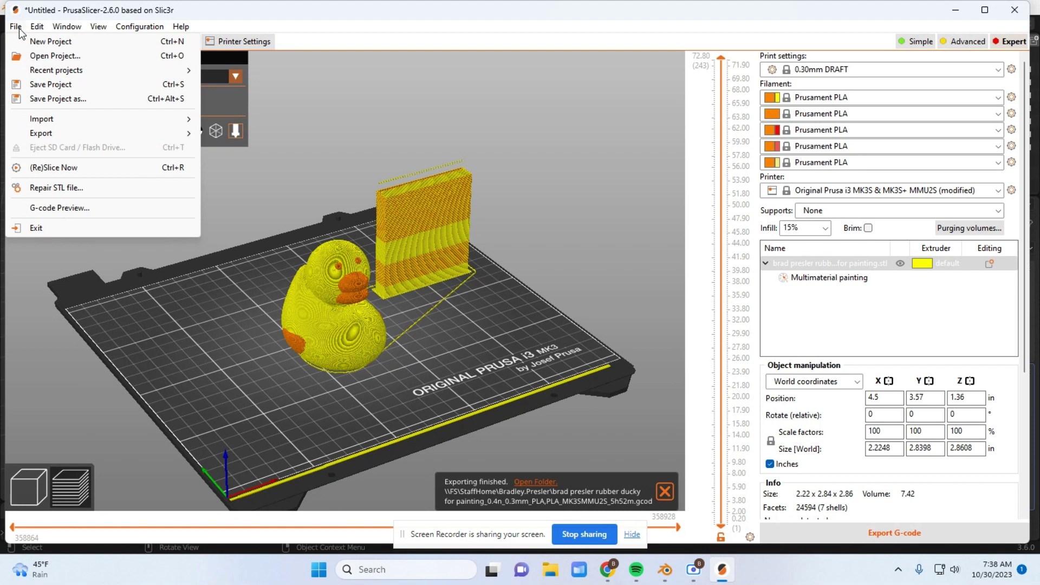
left_click(54, 84)
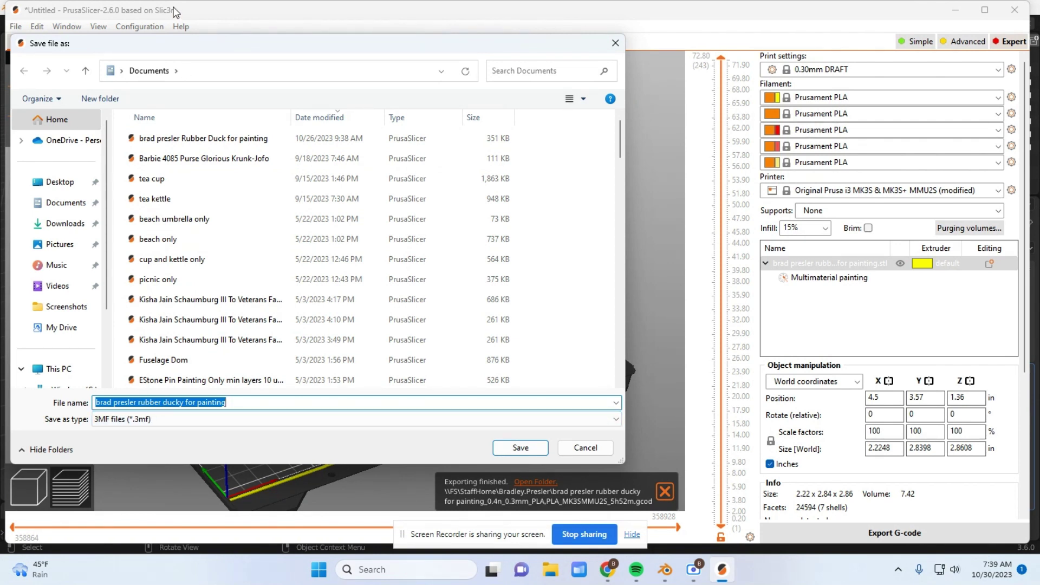
left_click(517, 450)
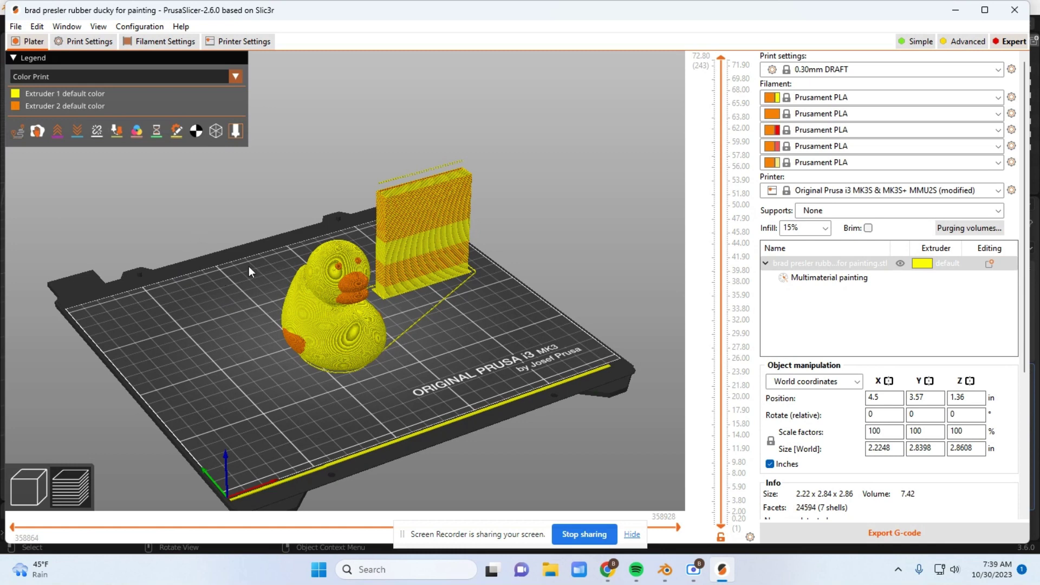
Save a copy of the project with "3" inserted before "rubber ducky for painting" in its file name
left_click(16, 27)
left_click(57, 98)
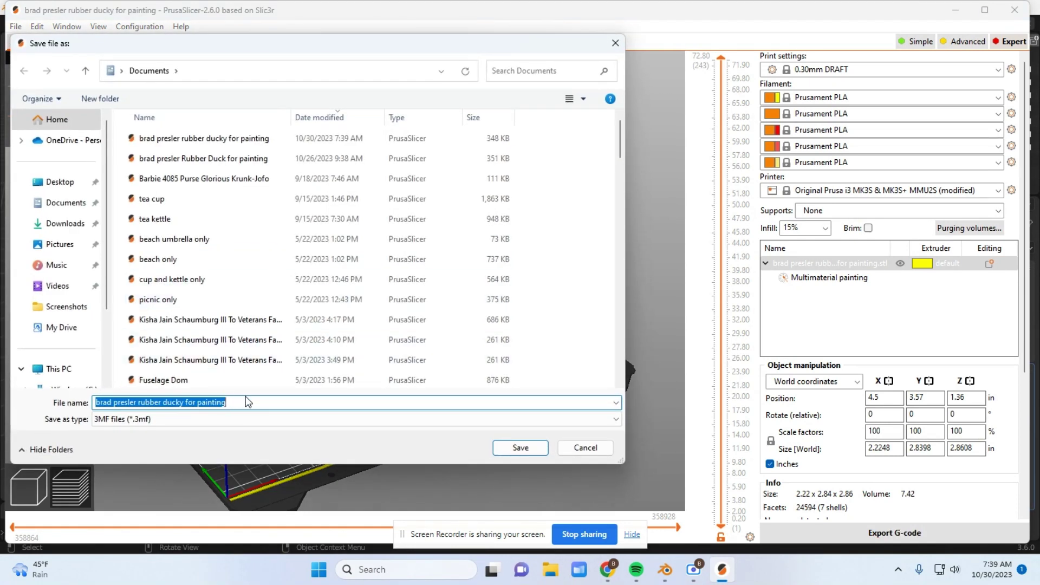
left_click(138, 403)
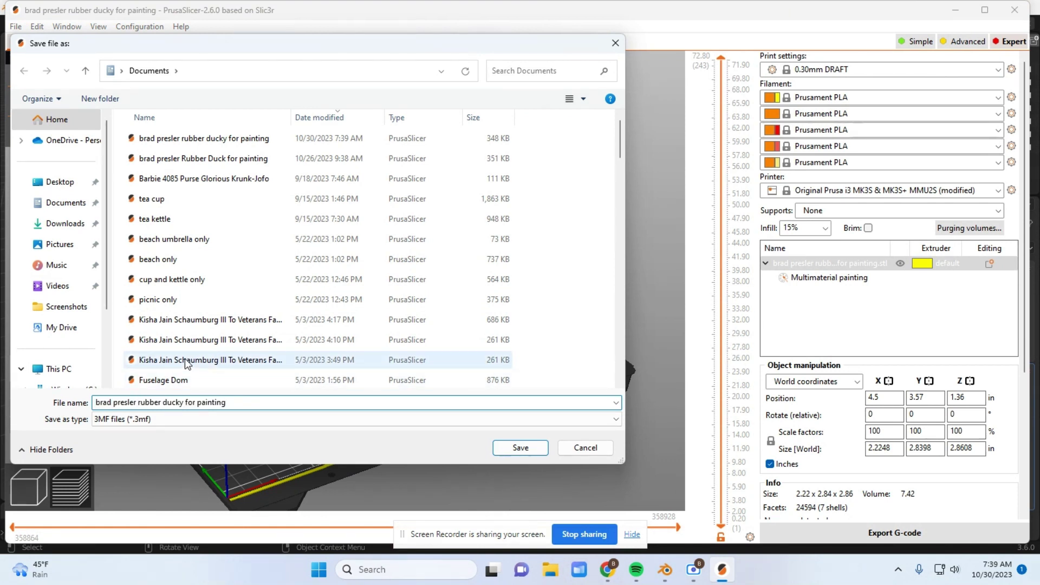
type("3")
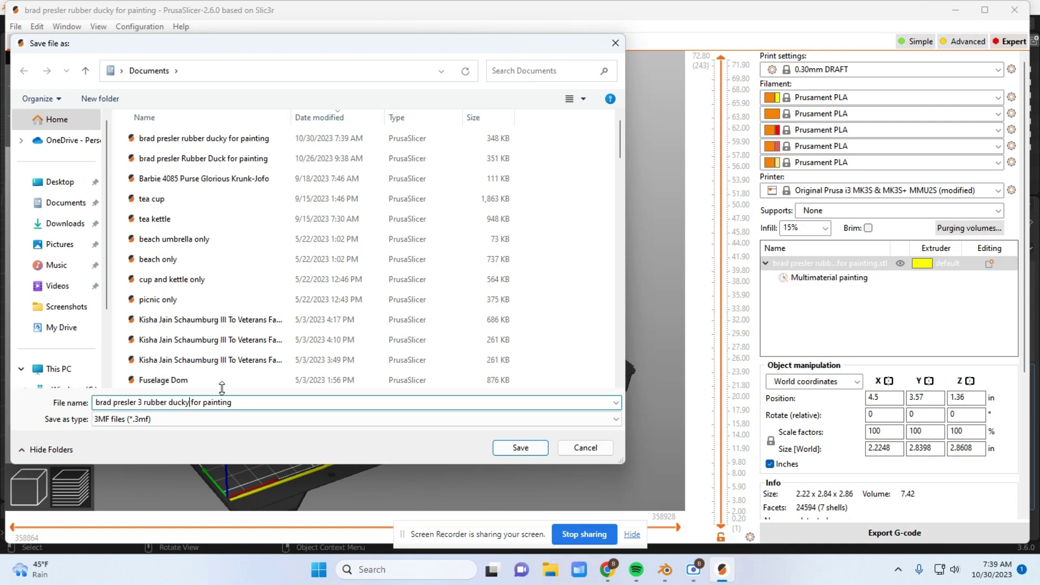
left_click(516, 452)
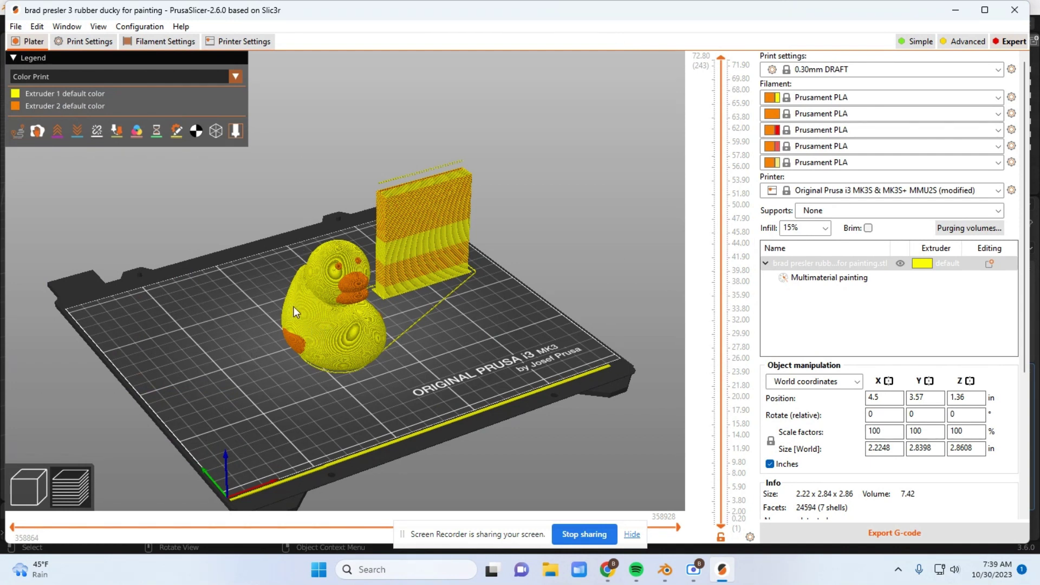
Return to the 3D editor and add two more instances of the duck
left_click(33, 482)
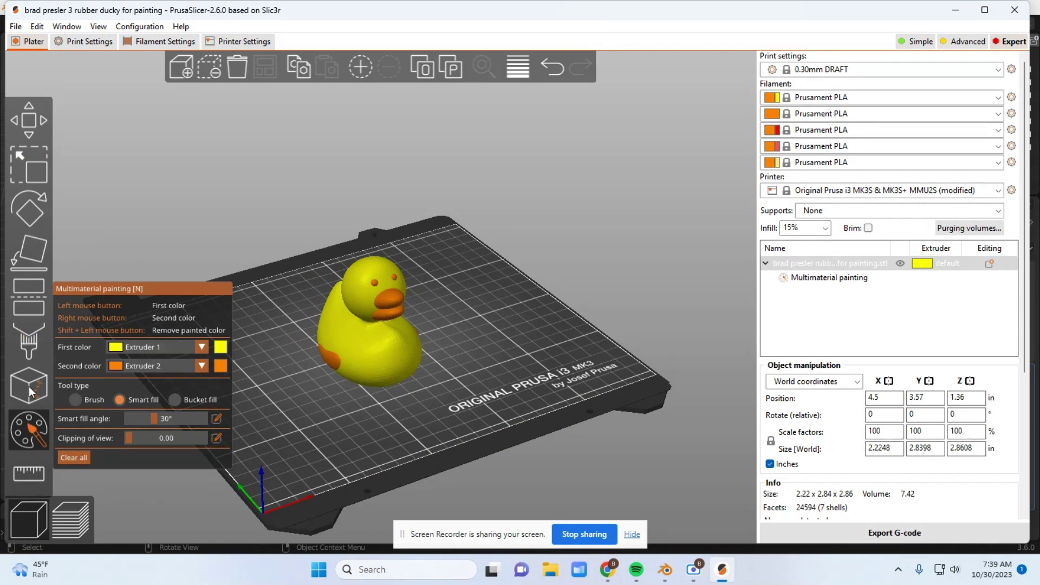
left_click(24, 128)
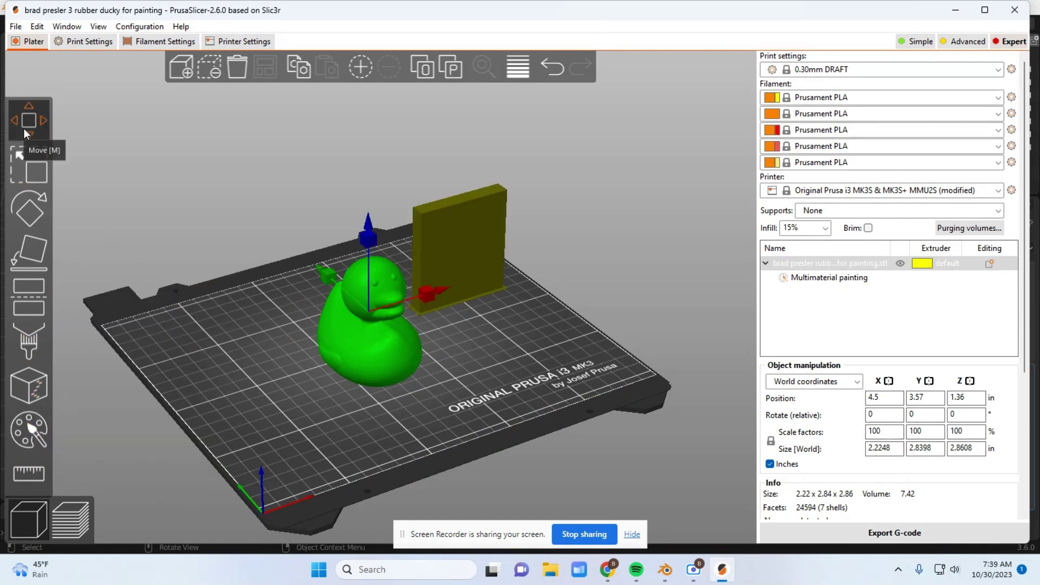
left_click(191, 217)
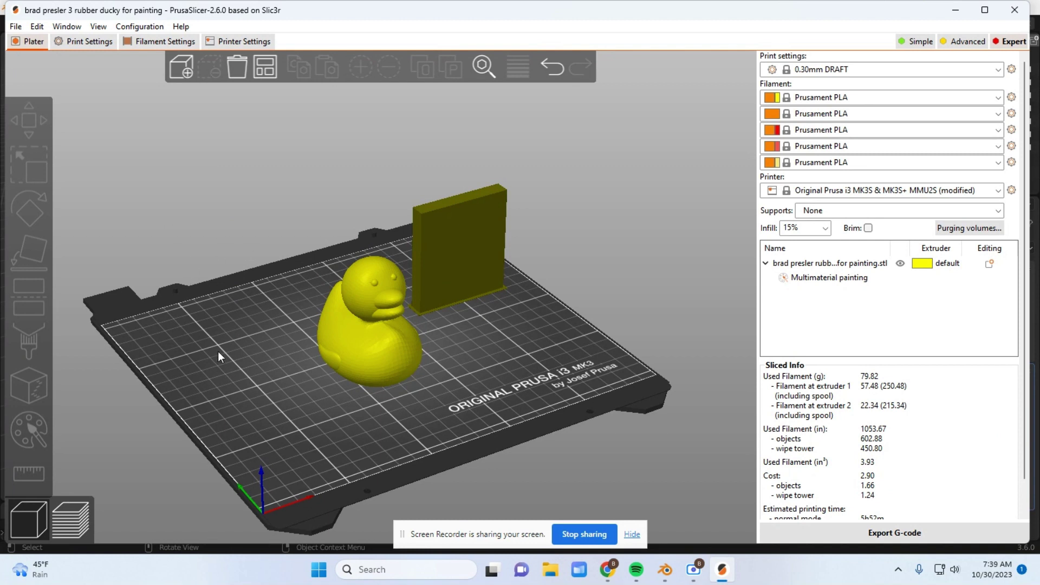
left_click(363, 352)
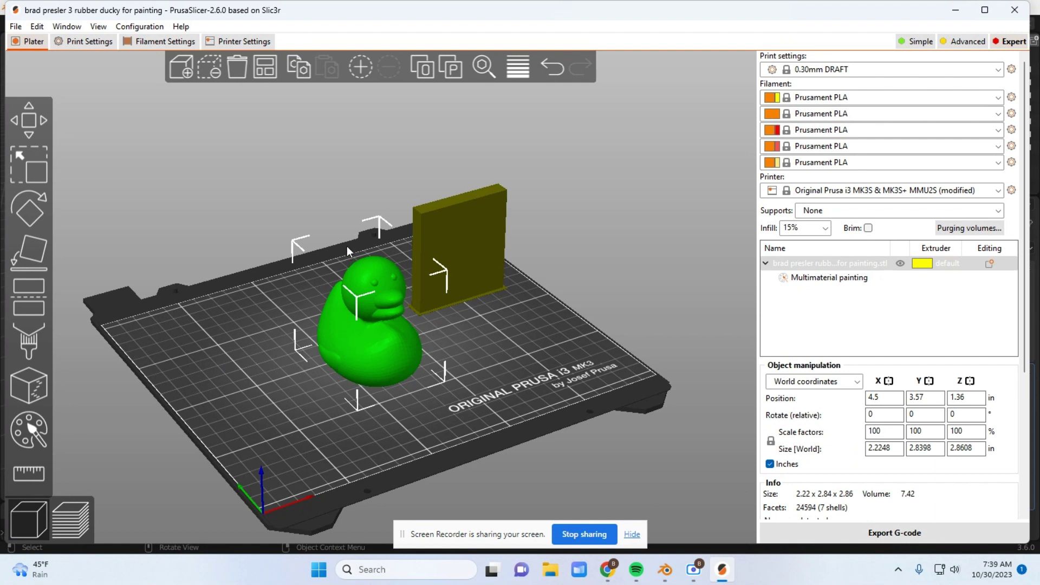
left_click(361, 68)
left_click(361, 68)
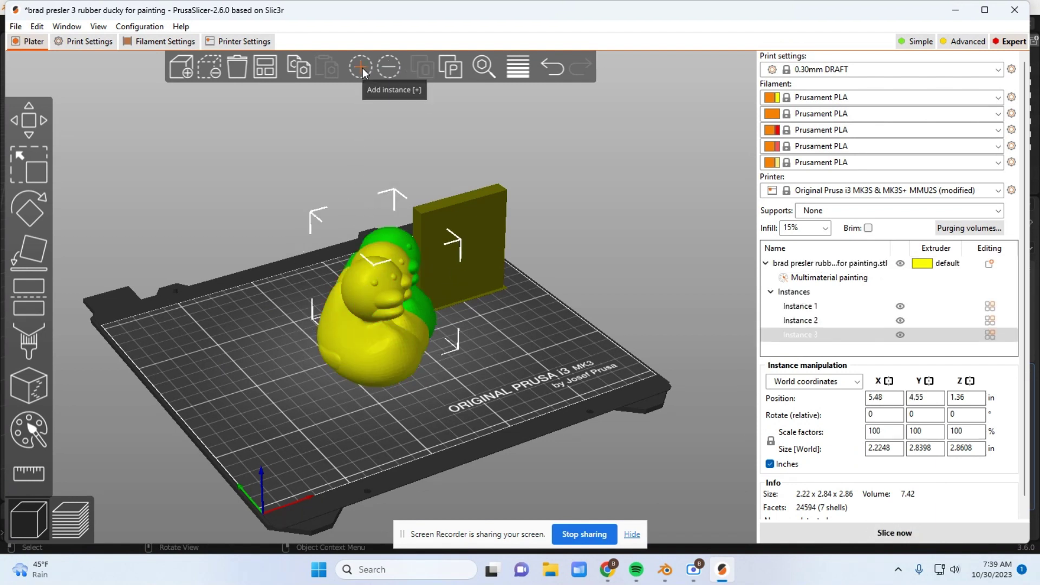
Arrange the three ducks and the wipe tower automatically on the bed, and slice the plate
left_click_drag(279, 190, 254, 201)
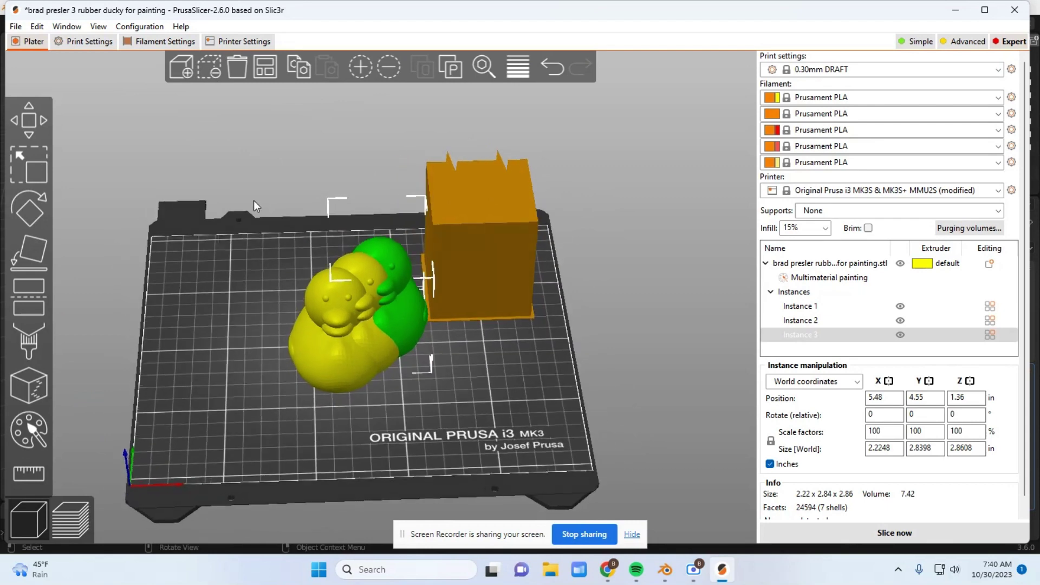
left_click(265, 70)
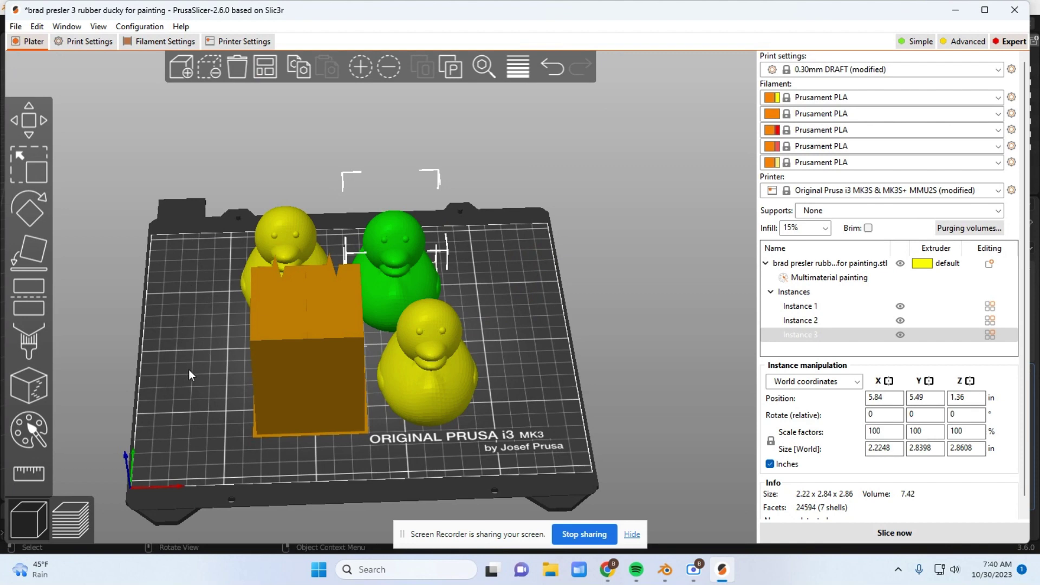
mouse_move(188, 371)
left_mouse_down()
mouse_move(190, 390)
mouse_move(189, 366)
left_mouse_up()
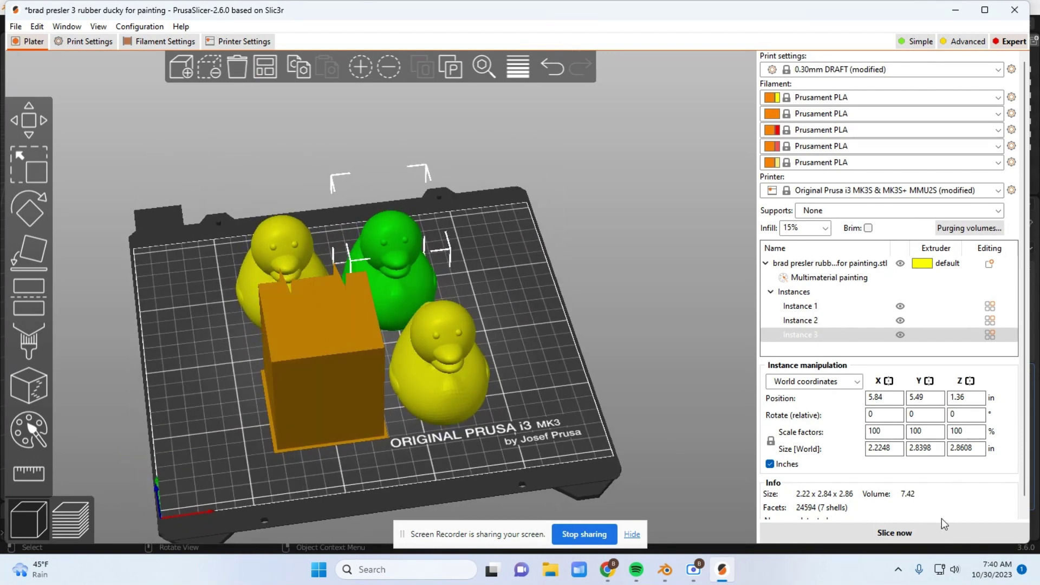
left_click(940, 528)
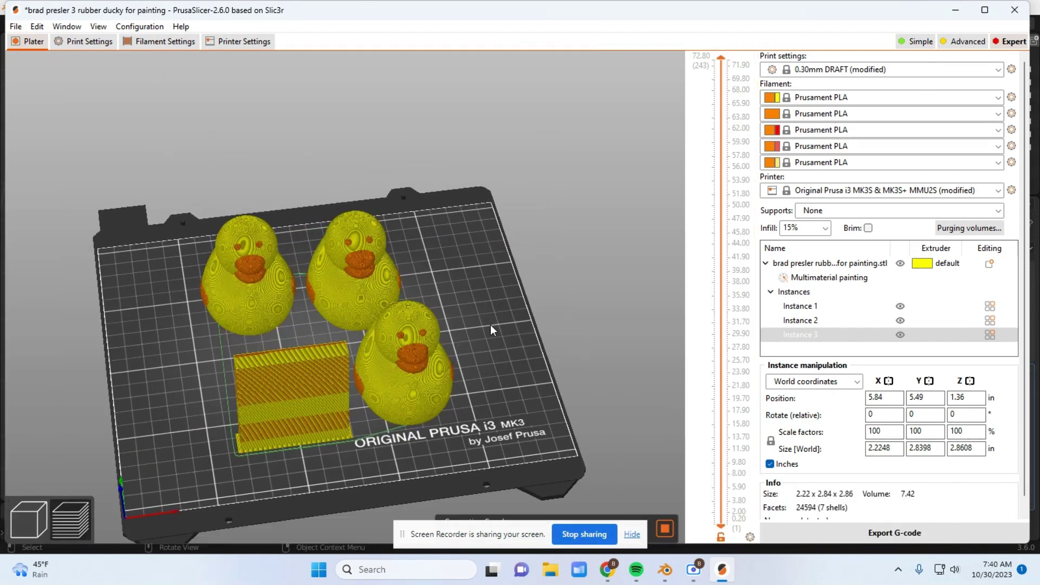
left_click_drag(517, 288, 227, 301)
Return to the 3D editor and move the wipe tower into the open front area of the bed, clear of the three ducks
left_click(31, 487)
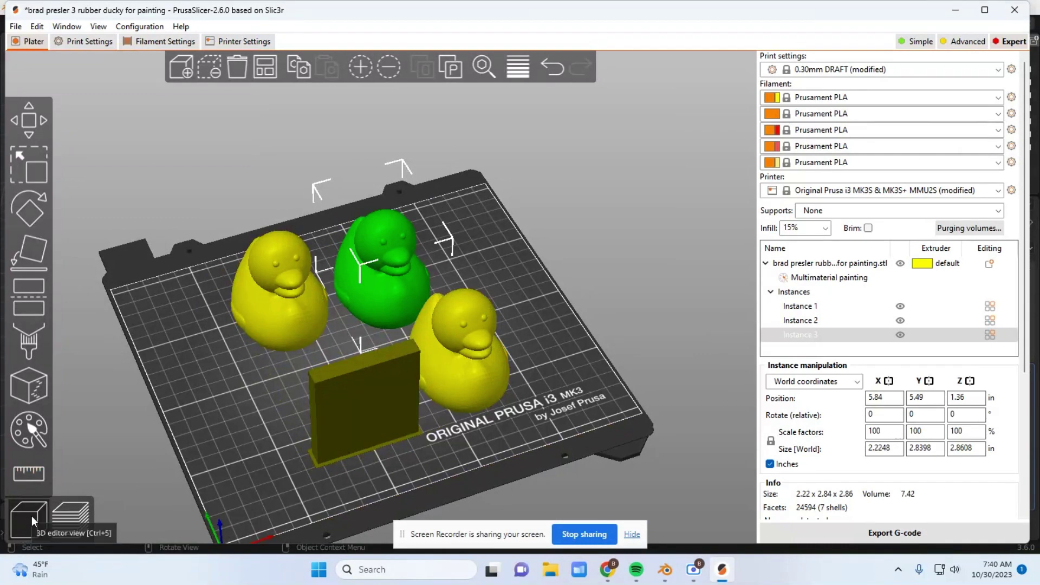
left_click(347, 429)
left_click_drag(345, 441, 324, 384)
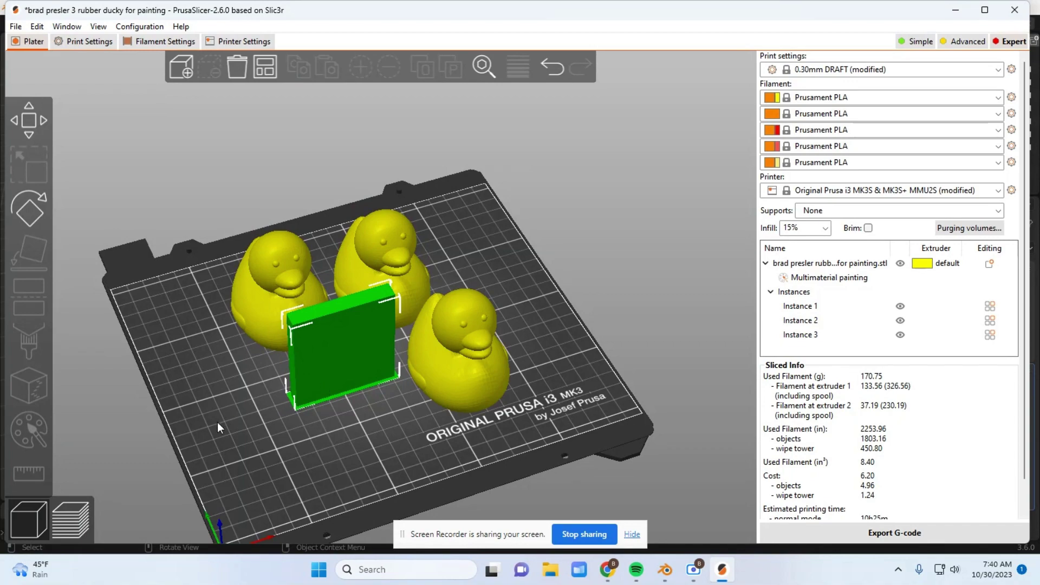
mouse_move(216, 422)
left_mouse_down()
mouse_move(212, 467)
mouse_move(220, 438)
mouse_move(276, 395)
mouse_move(211, 424)
mouse_move(215, 455)
mouse_move(215, 416)
left_mouse_up()
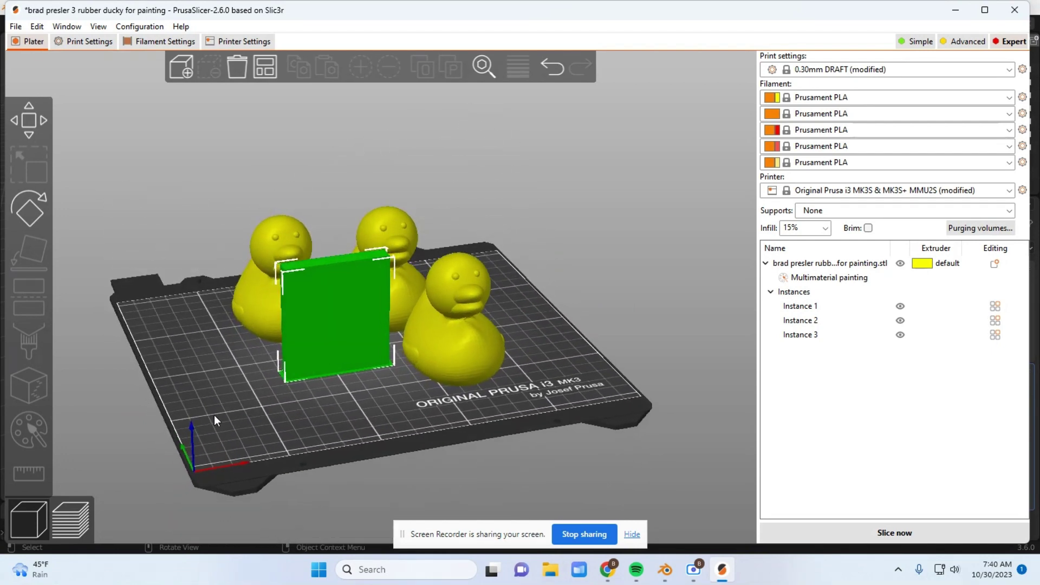
left_click_drag(328, 365, 330, 383)
left_click_drag(251, 382, 247, 422)
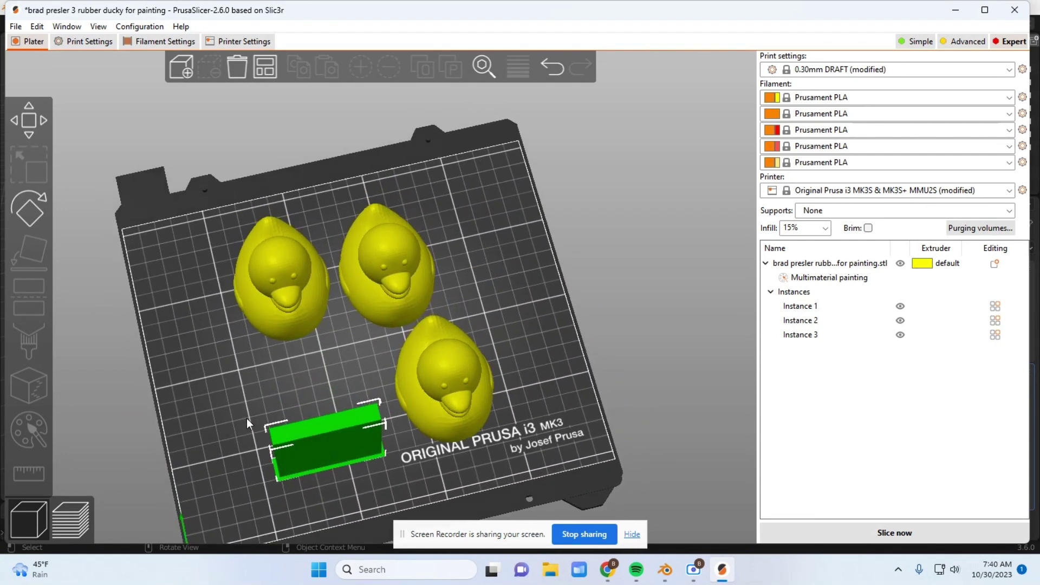
left_click_drag(309, 446, 307, 405)
left_click(226, 393)
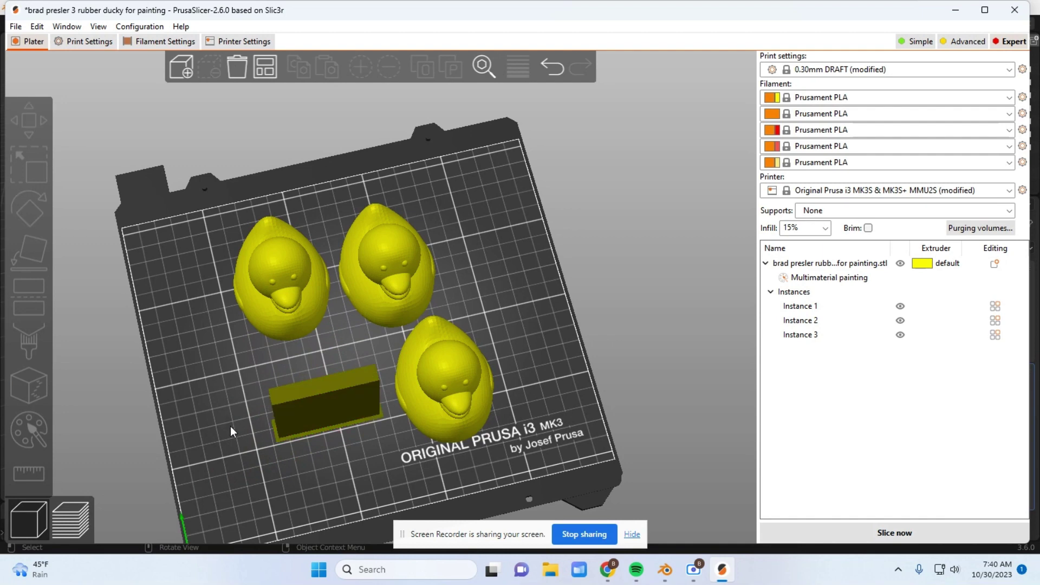
Slice the rearranged plate, dismiss the error dialog and export the three ducks' G-code to Documents under the suggested name
left_click_drag(230, 432, 260, 379)
left_click(881, 527)
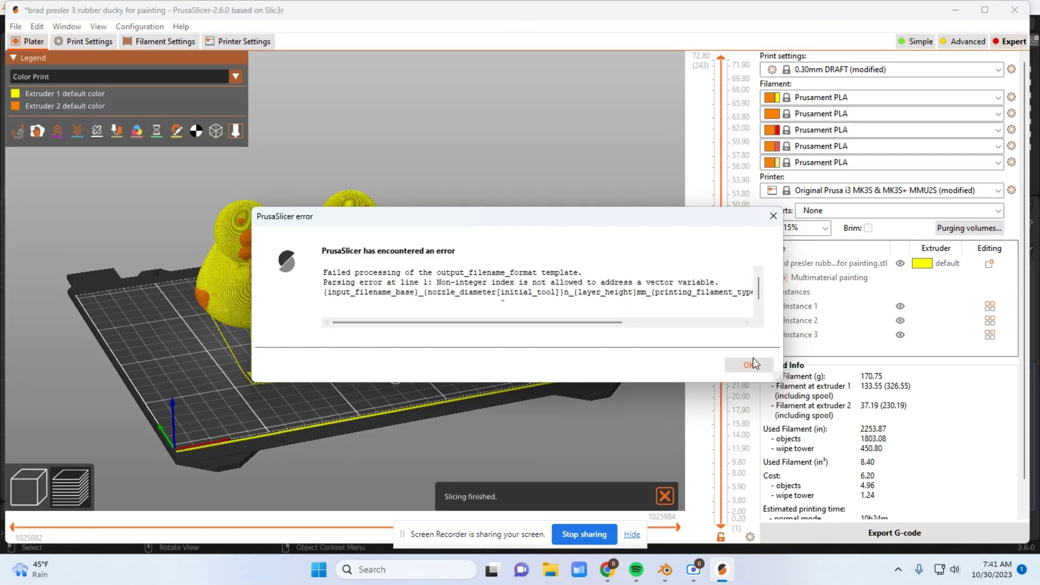
left_click(744, 365)
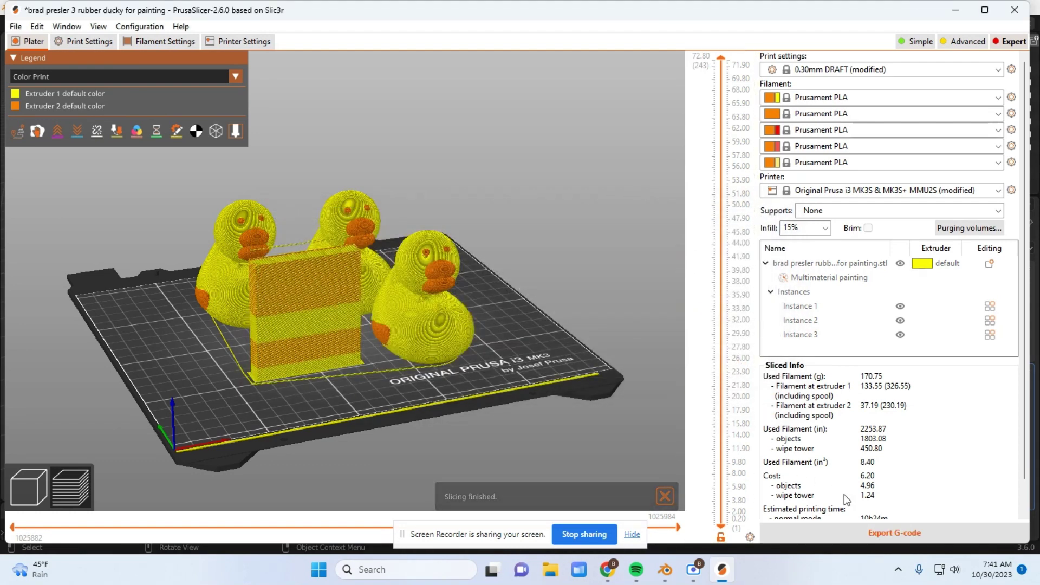
left_click(900, 533)
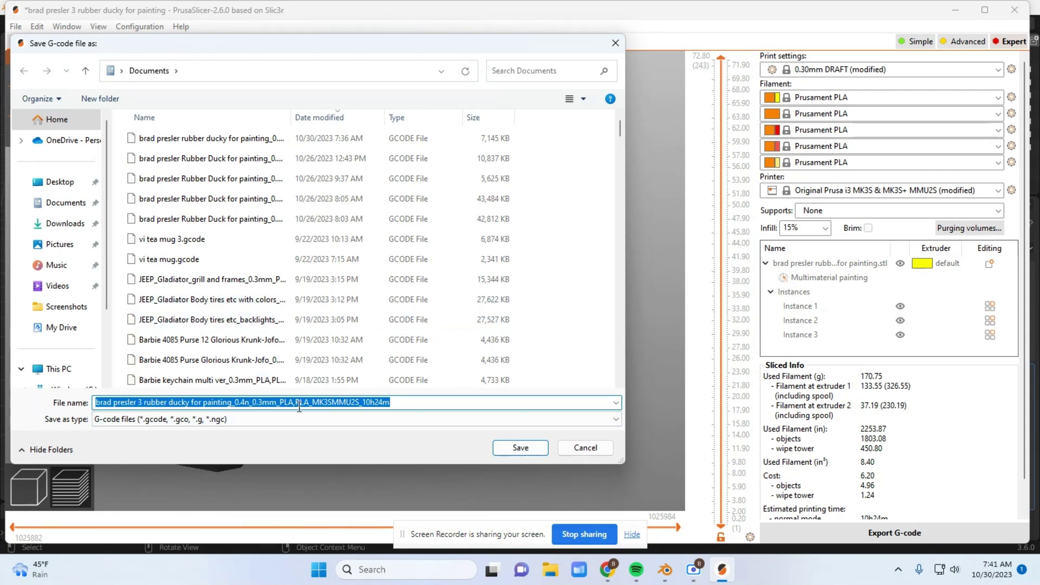
left_click(523, 453)
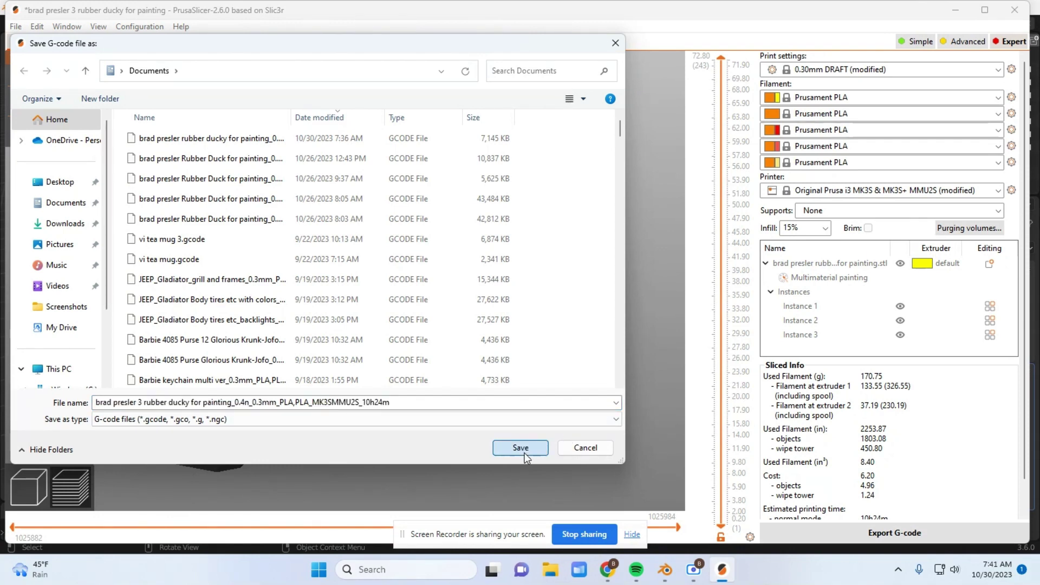